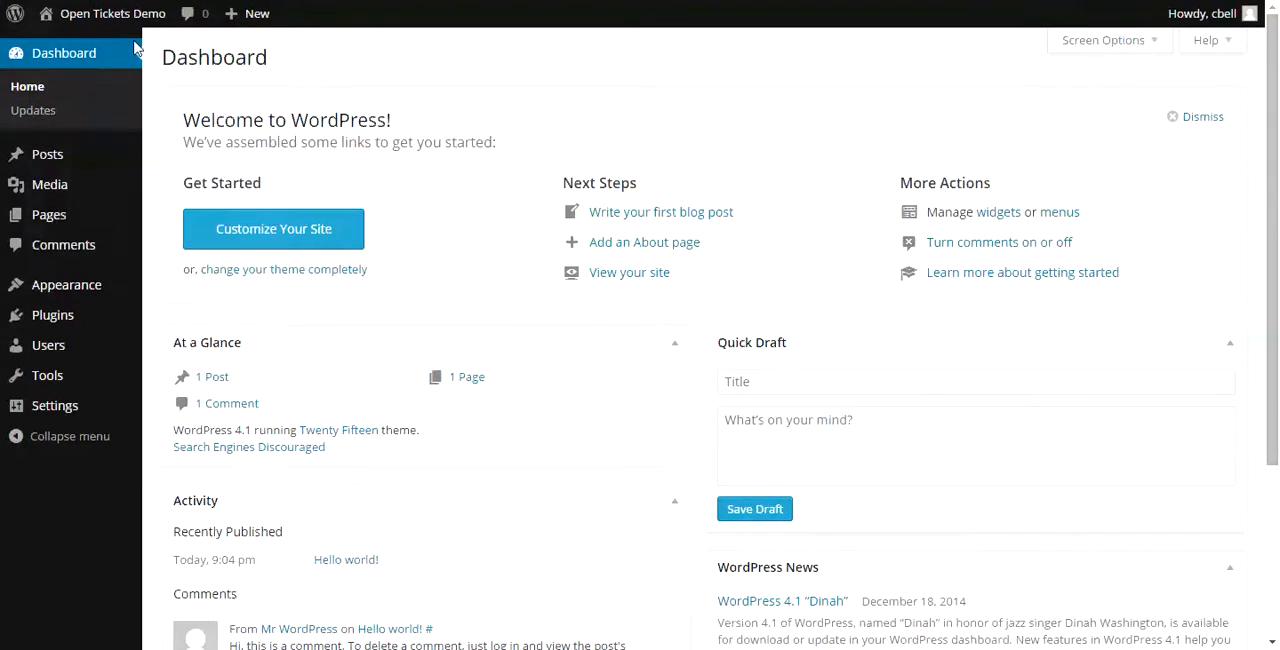
- Set the site's permalink structure to Post name and save the permalink settings
left_click(56, 417)
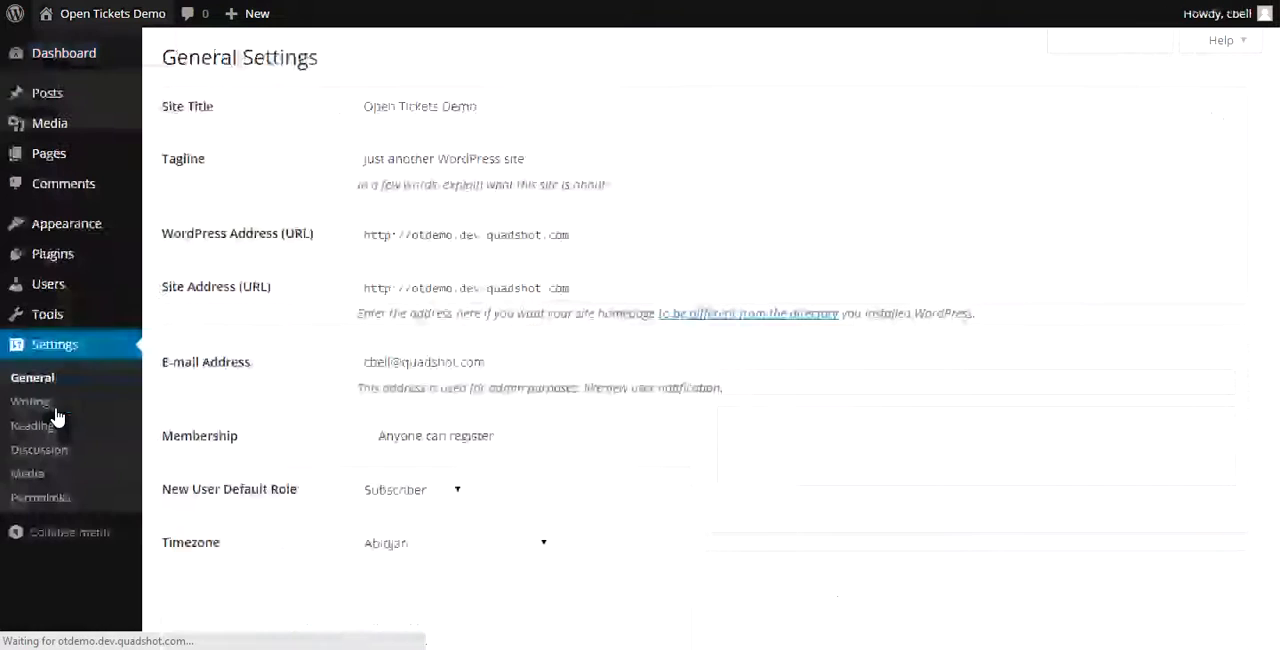
left_click(44, 503)
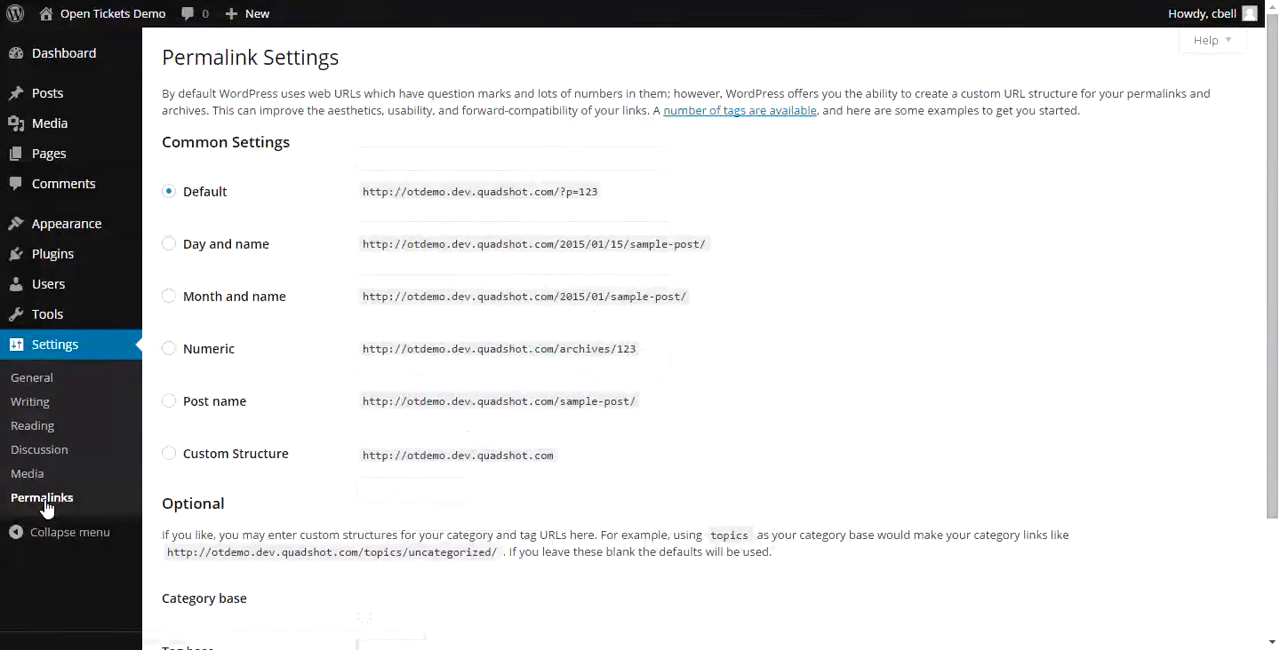
left_click(169, 402)
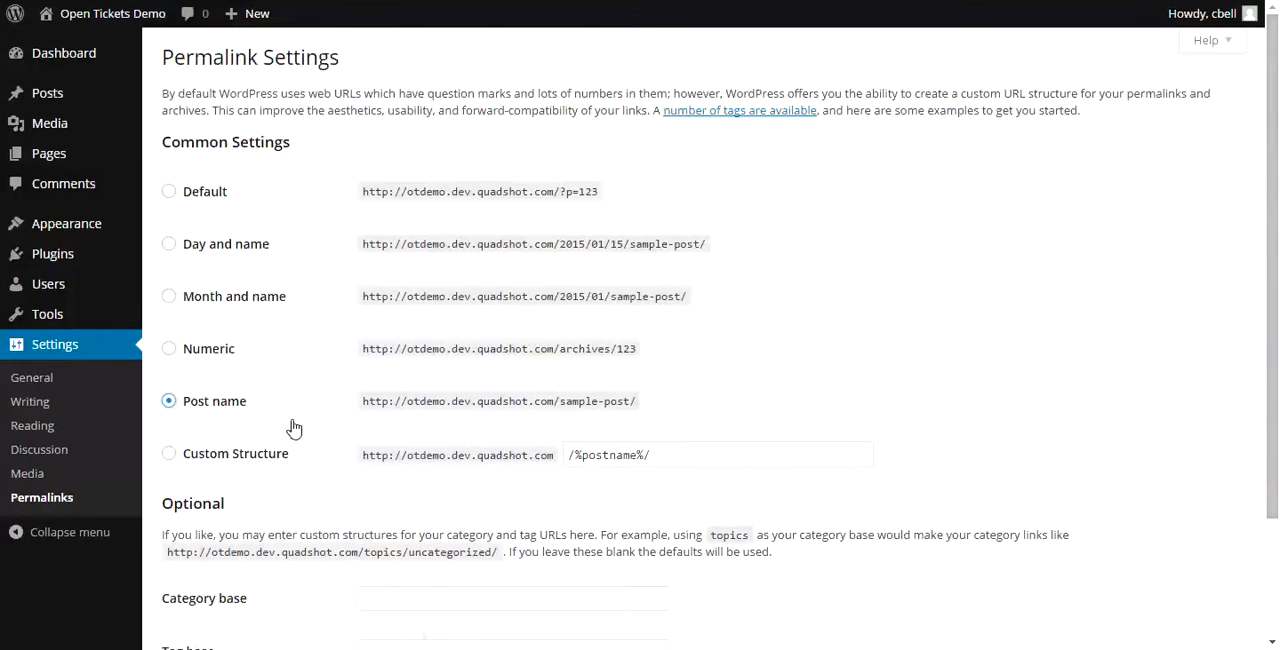
scroll(294, 428, "down", 3)
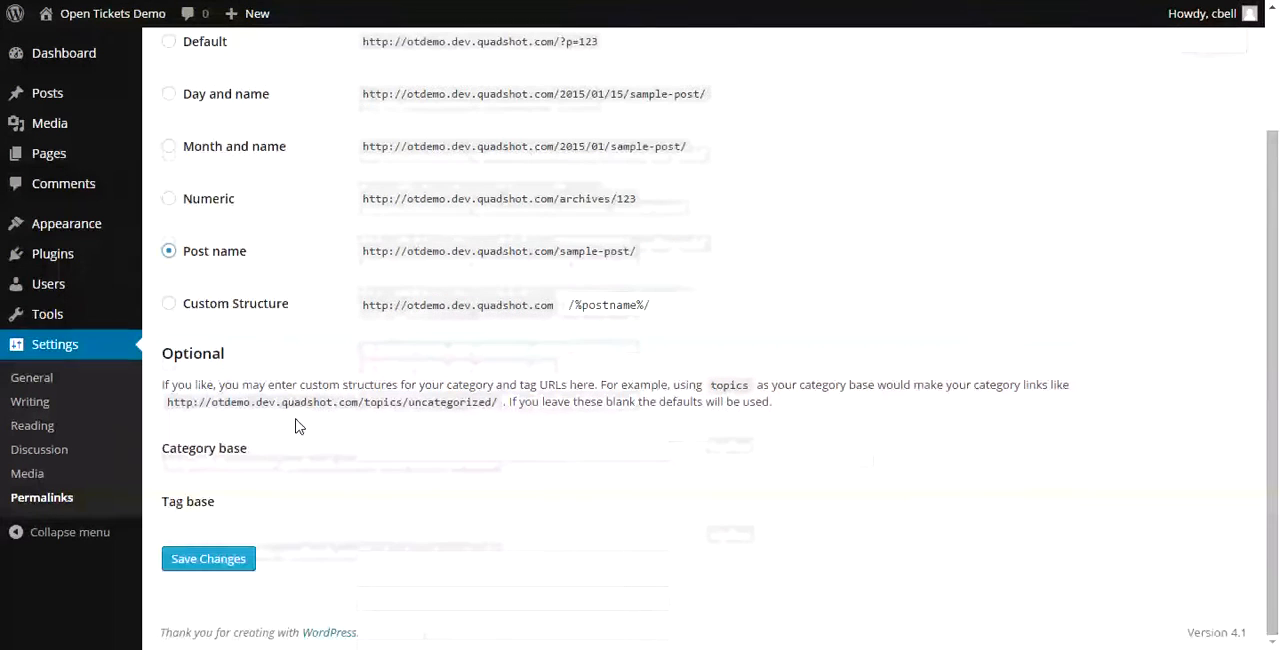
left_click(216, 566)
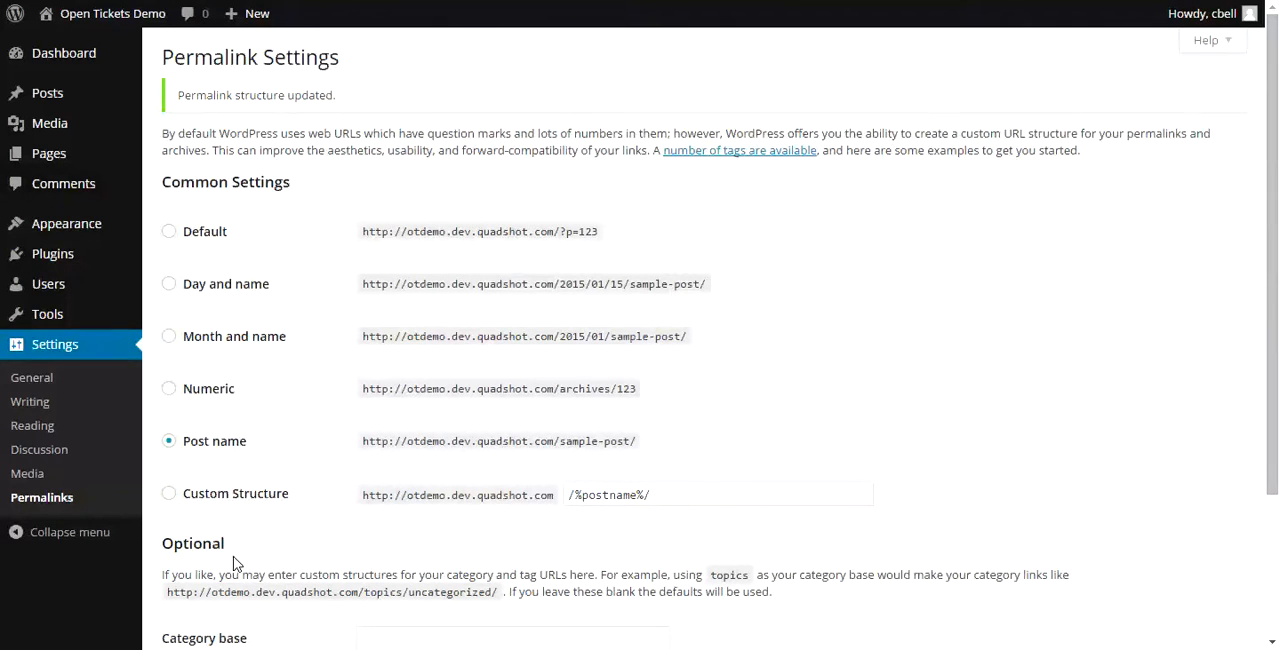
- Search the directory of new plugins for "woocommerce"
left_click(52, 256)
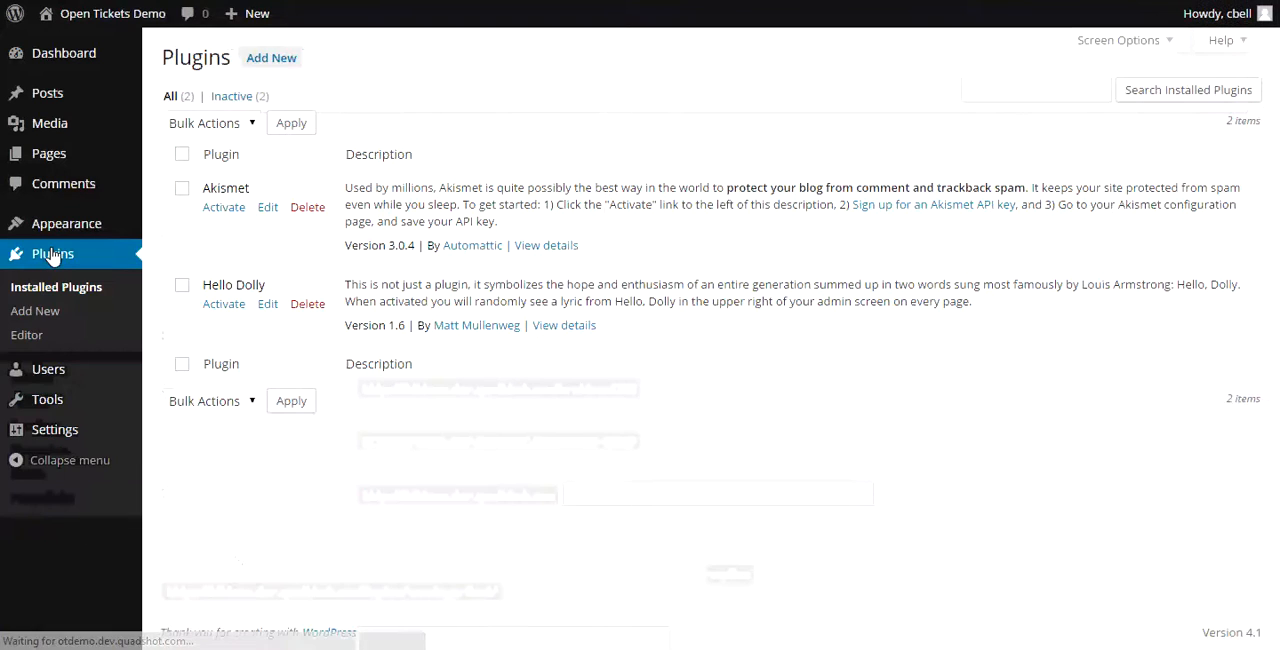
left_click(262, 58)
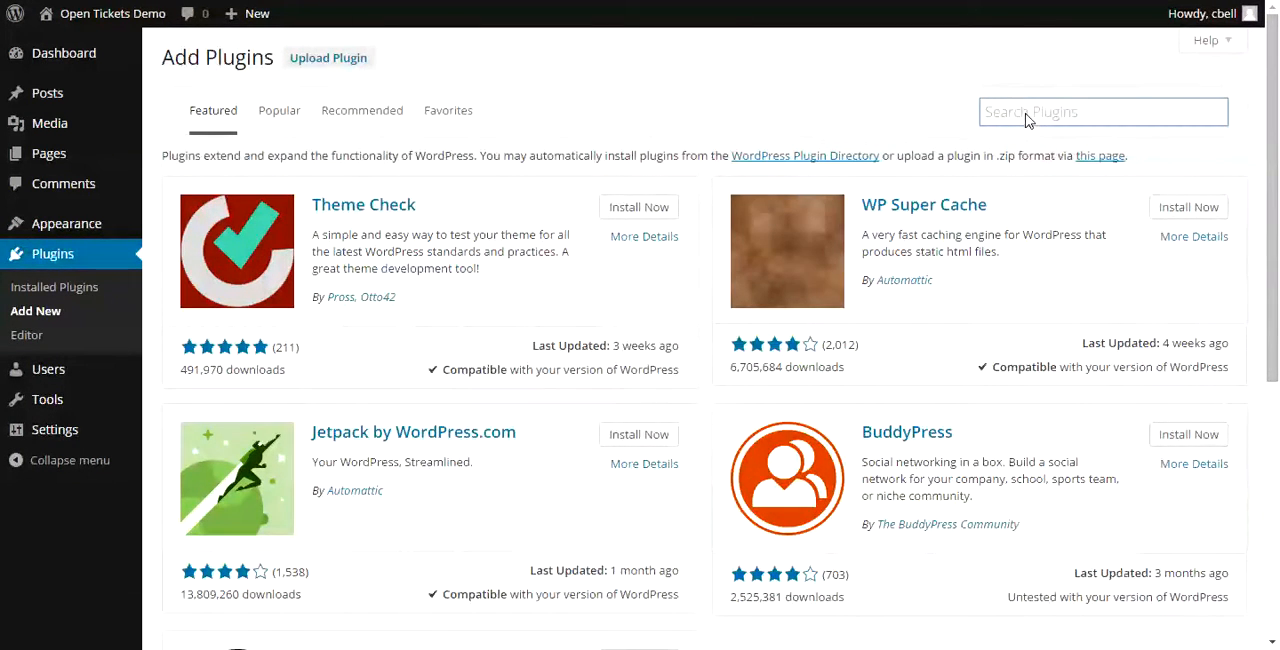
left_click(1049, 121)
type("woocomm")
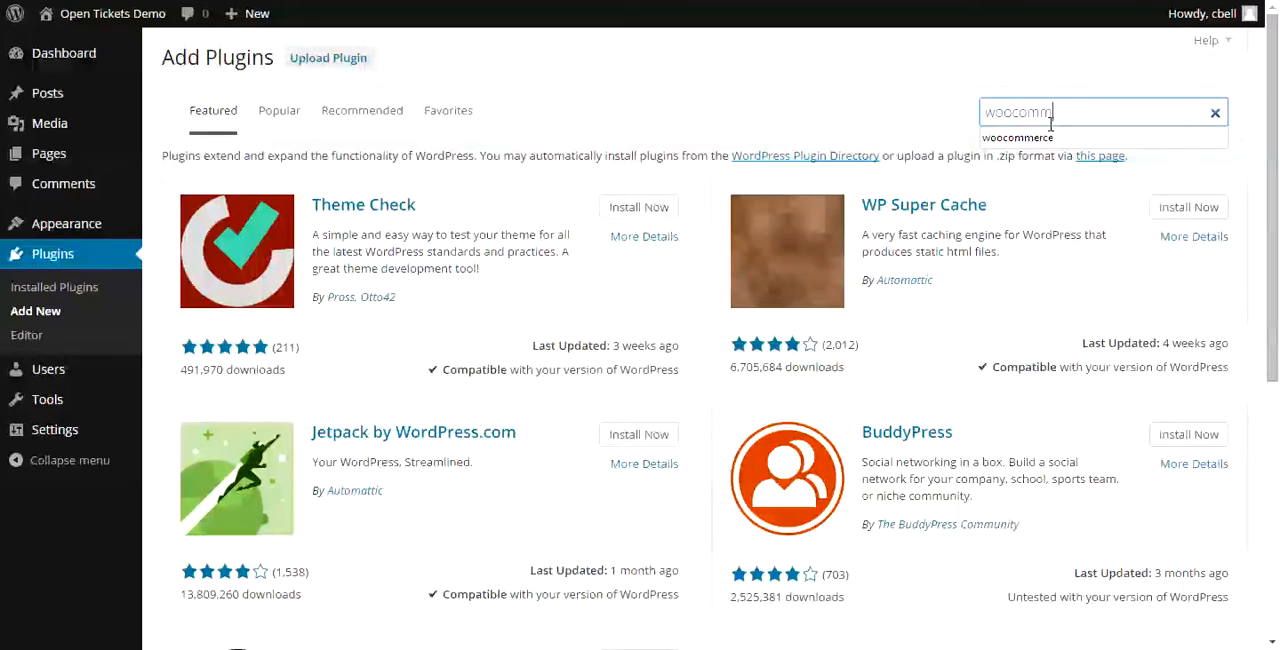
type("erce")
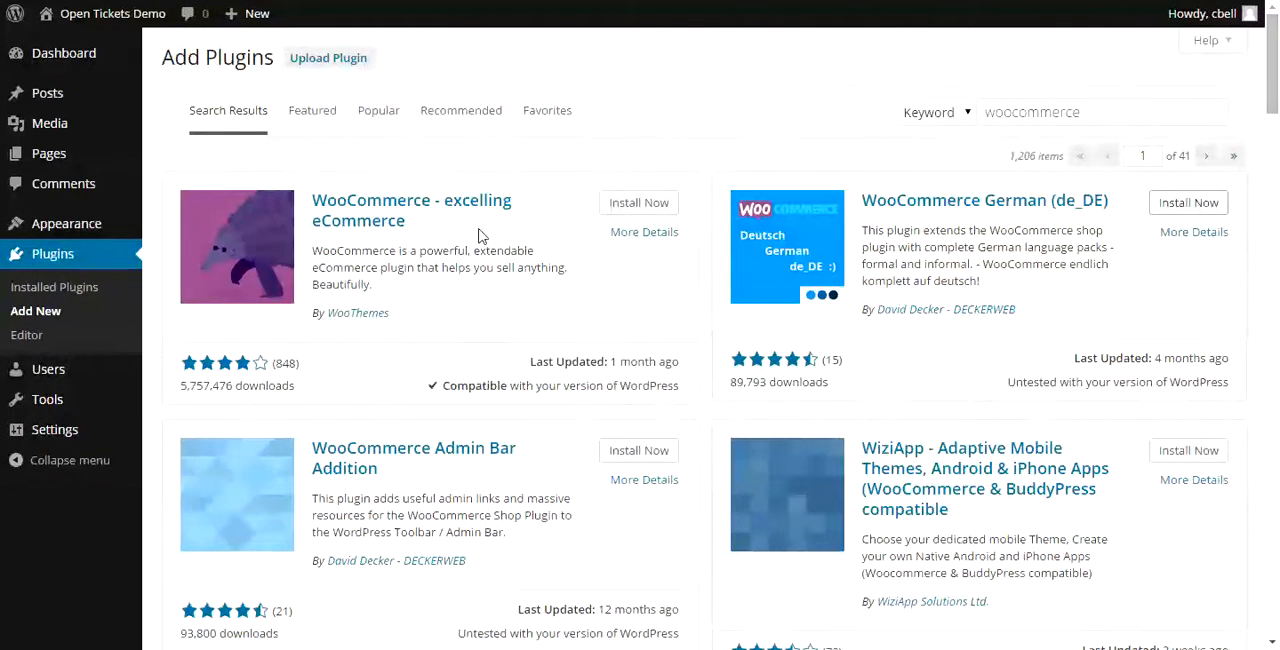
- Install and activate the "WooCommerce - excelling eCommerce" plugin, including its WooCommerce pages
left_click(648, 206)
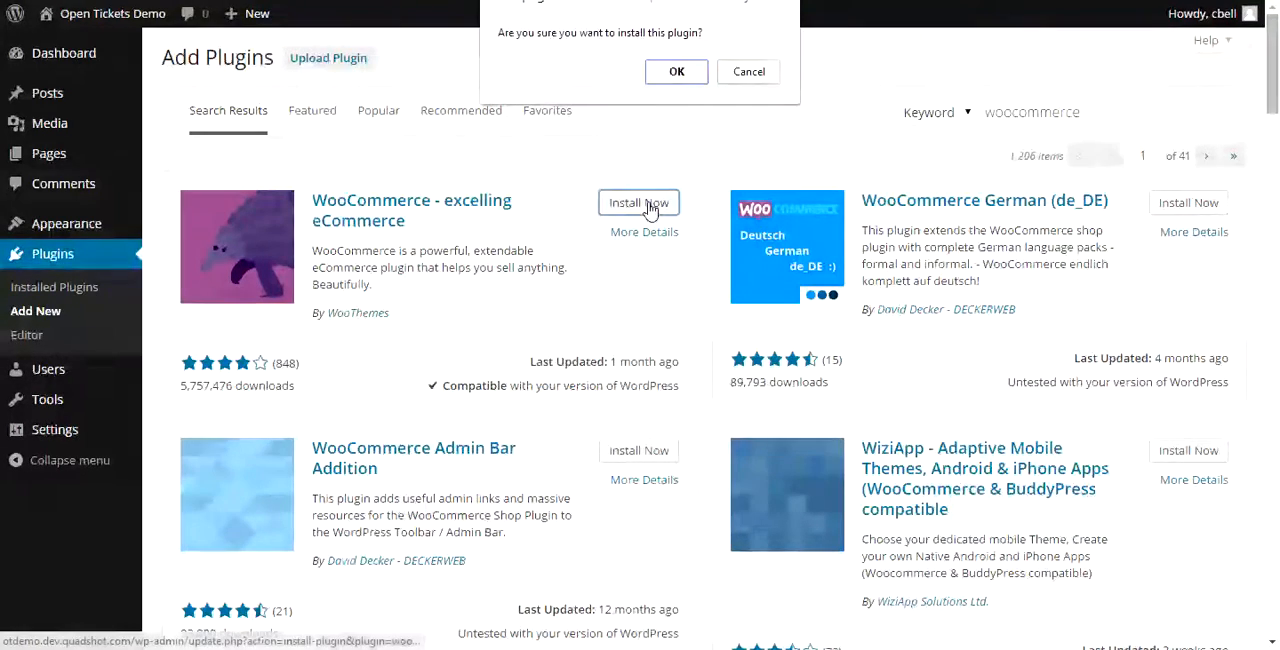
left_click(670, 74)
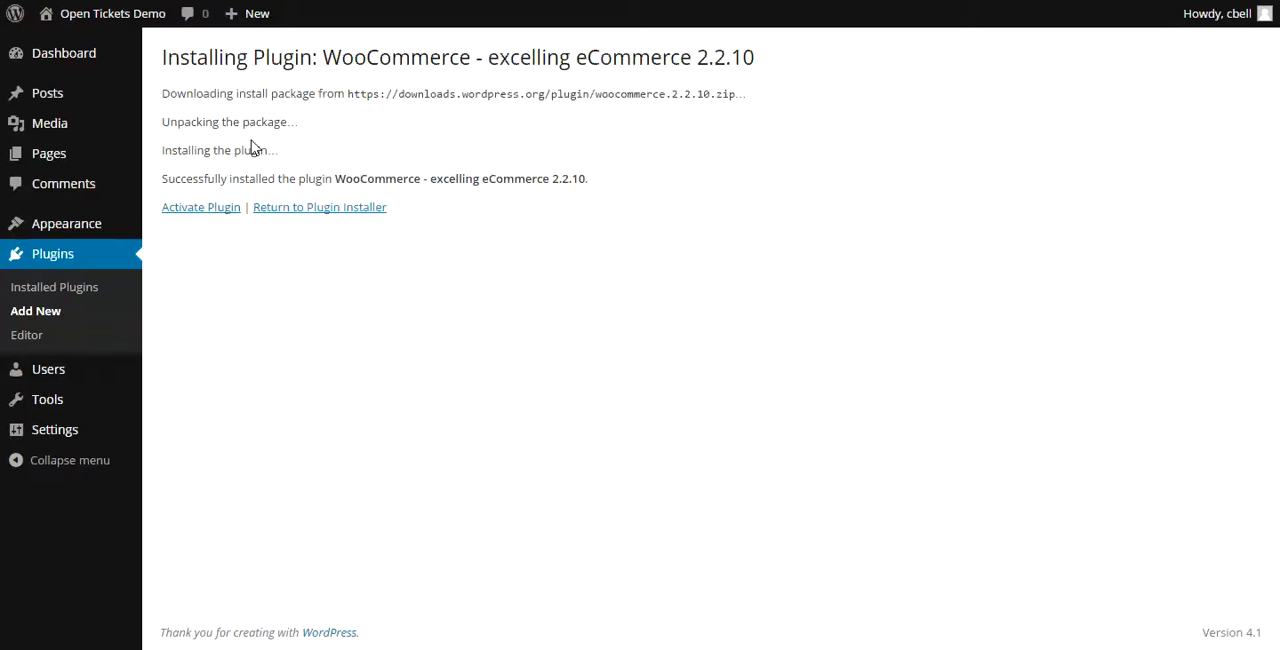
left_click(215, 212)
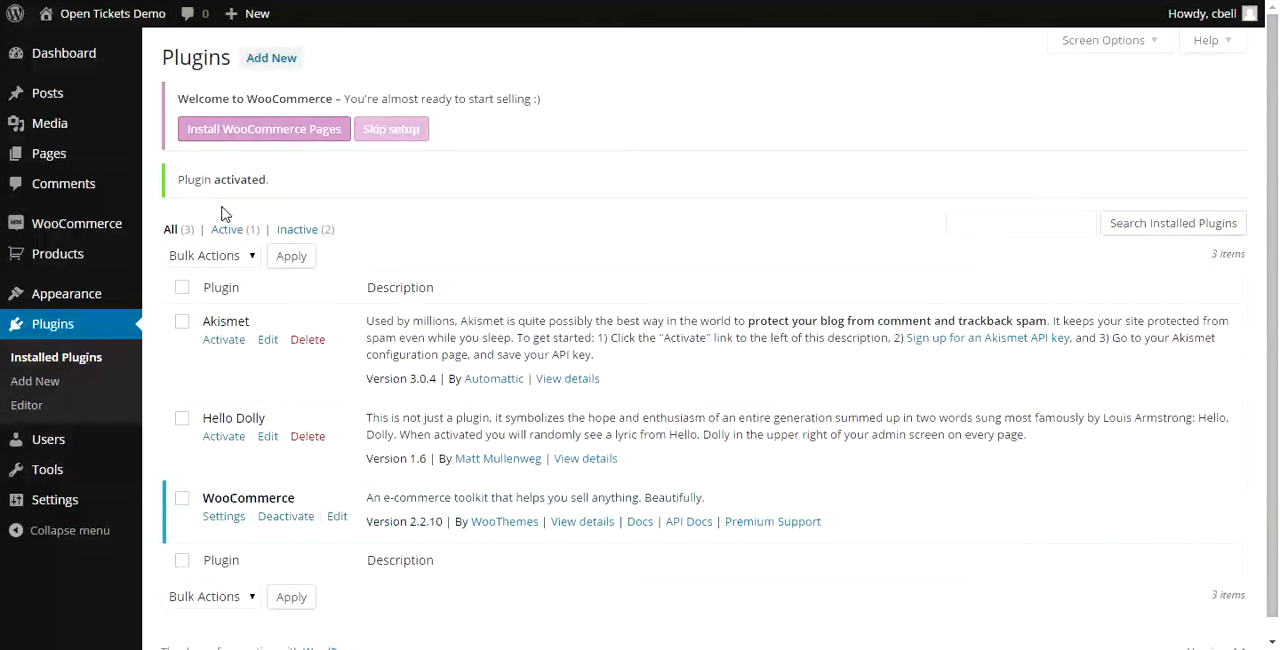
left_click(257, 133)
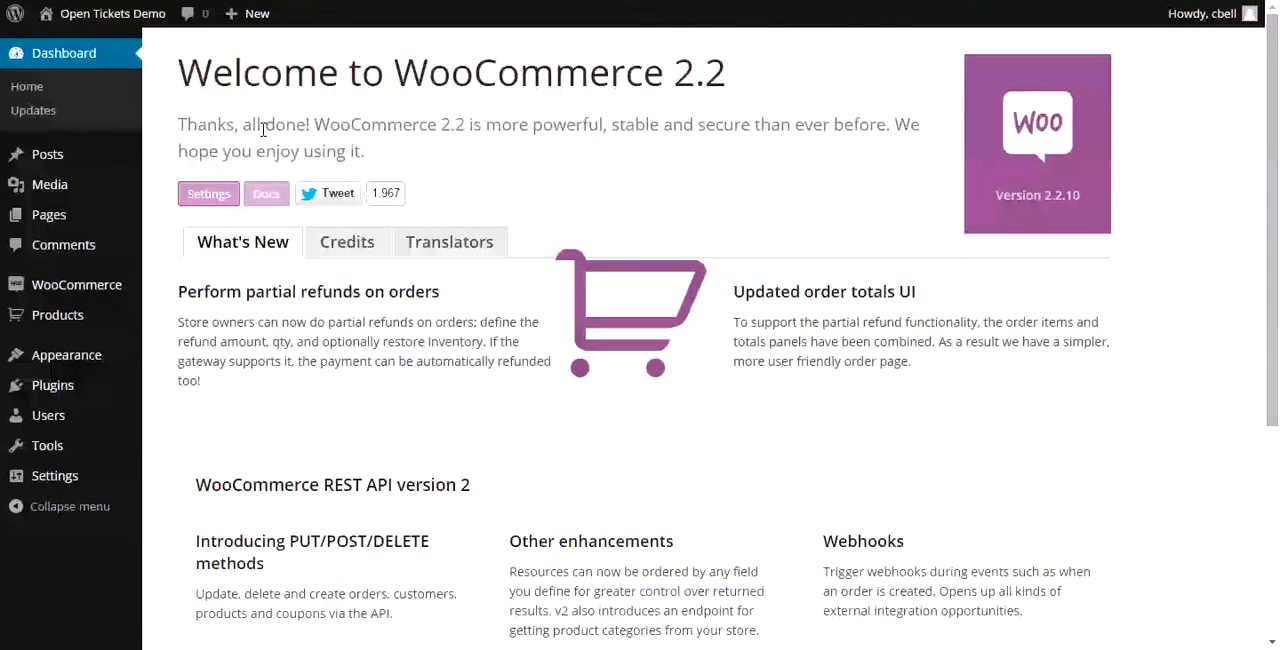
- Search the directory of new plugins for "open tickets community edition"
left_click(55, 388)
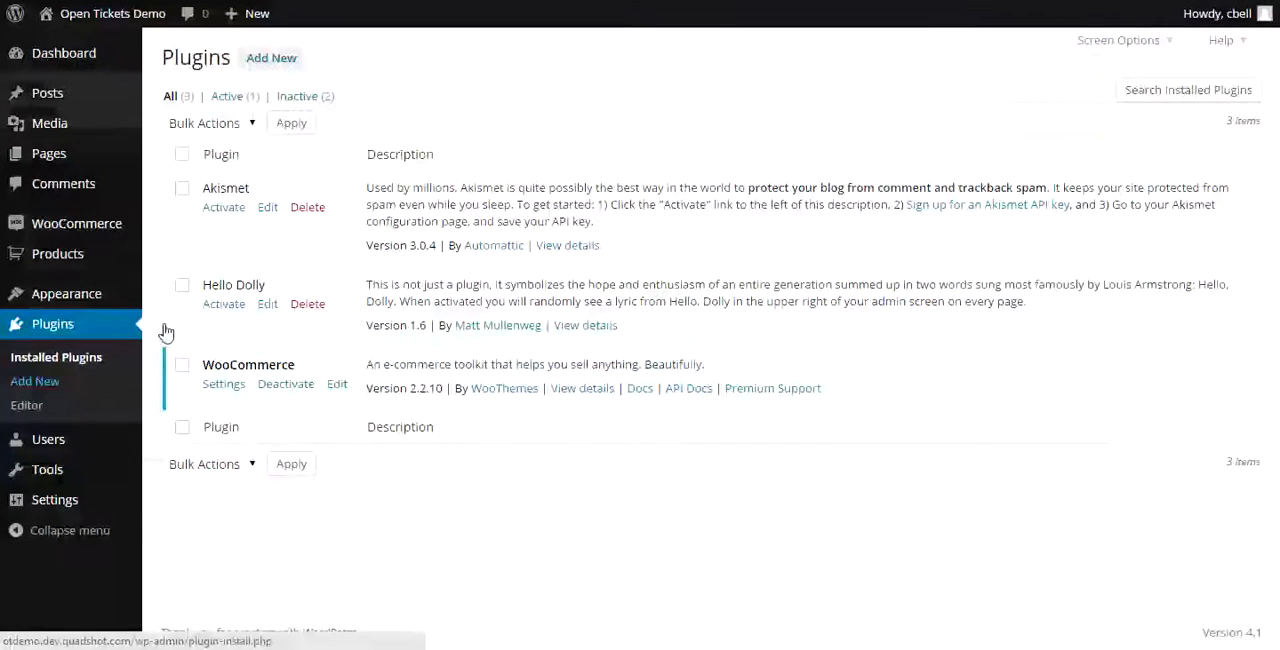
left_click(265, 61)
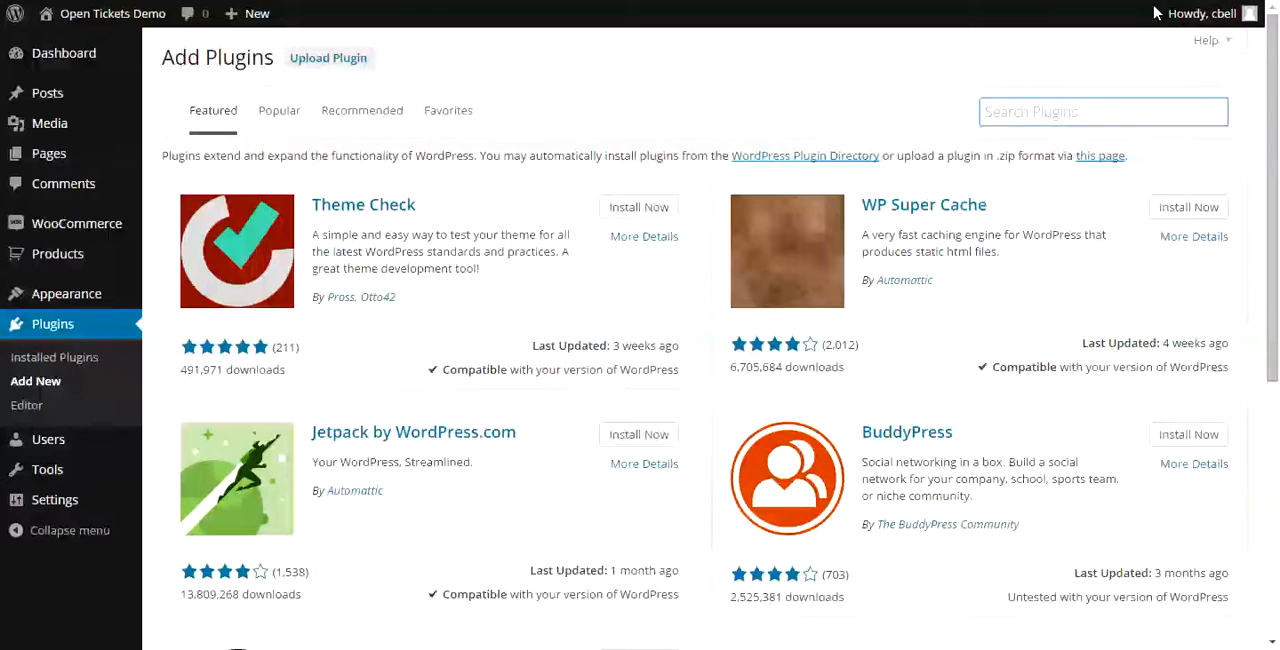
key("Down")
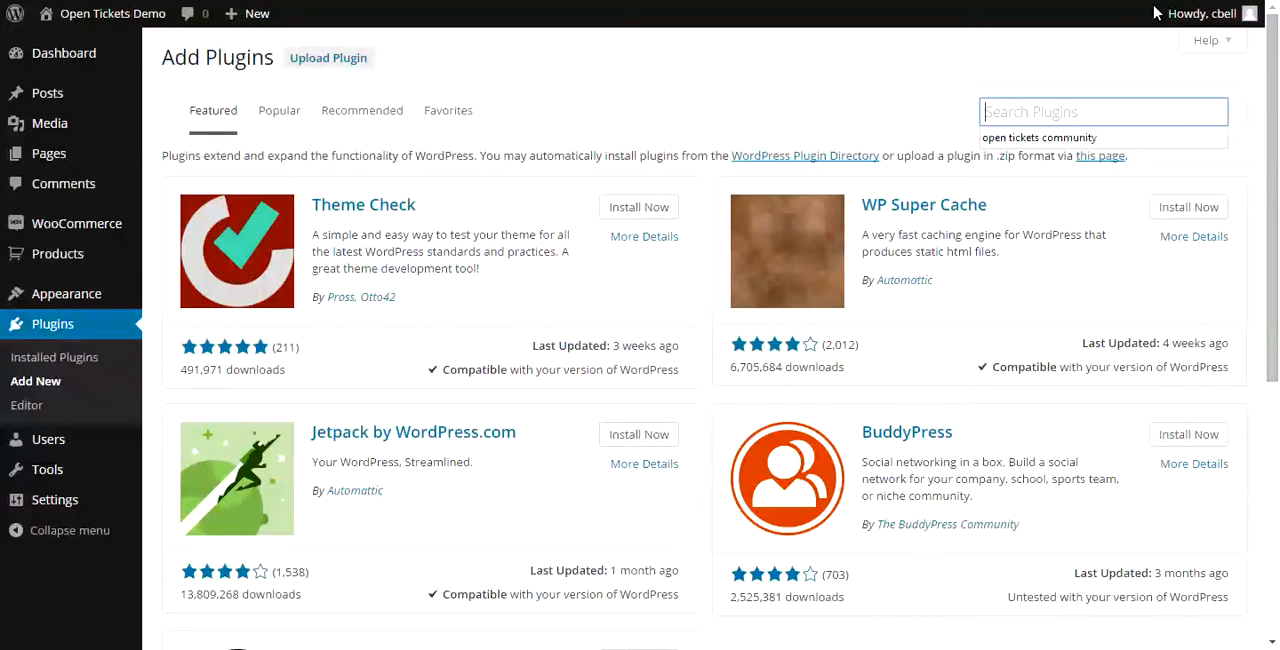
type("open tickets com")
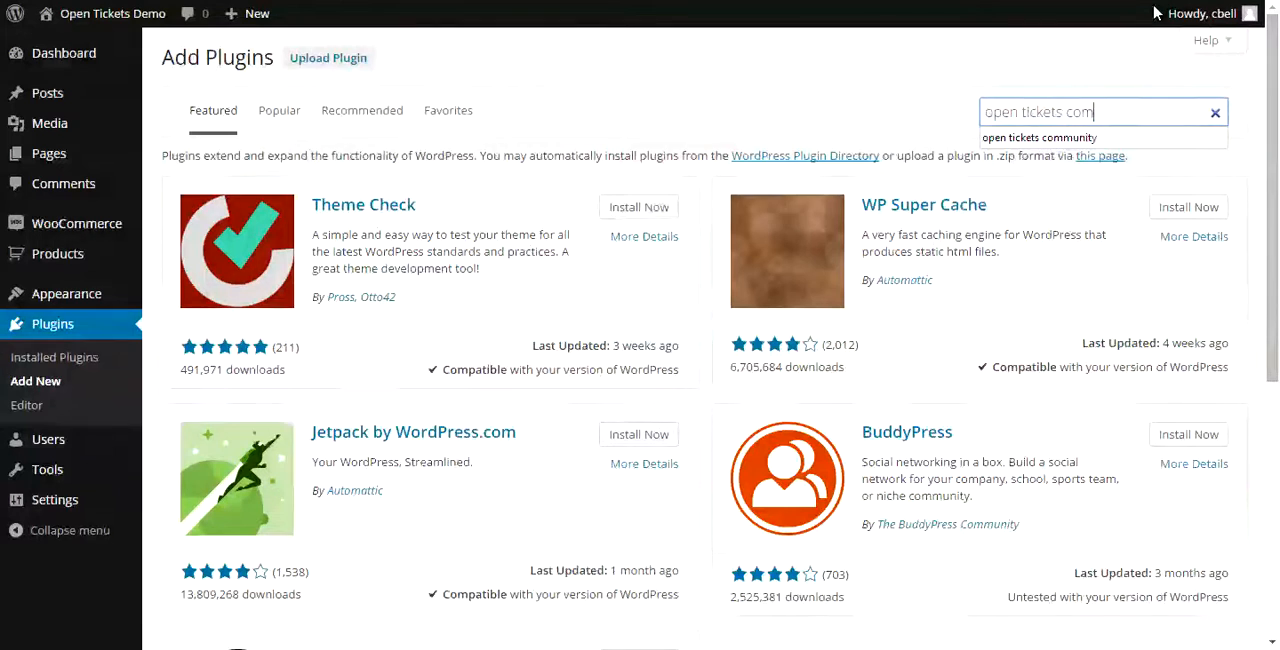
type("munity e")
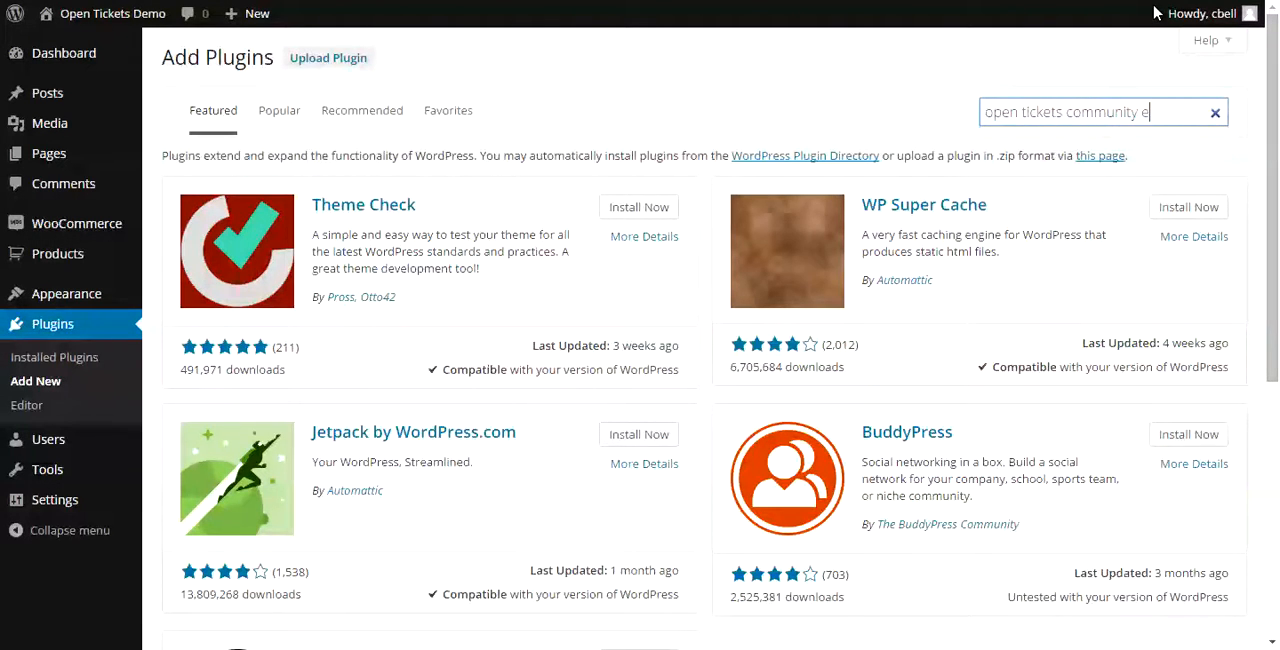
type("dition")
key("Return")
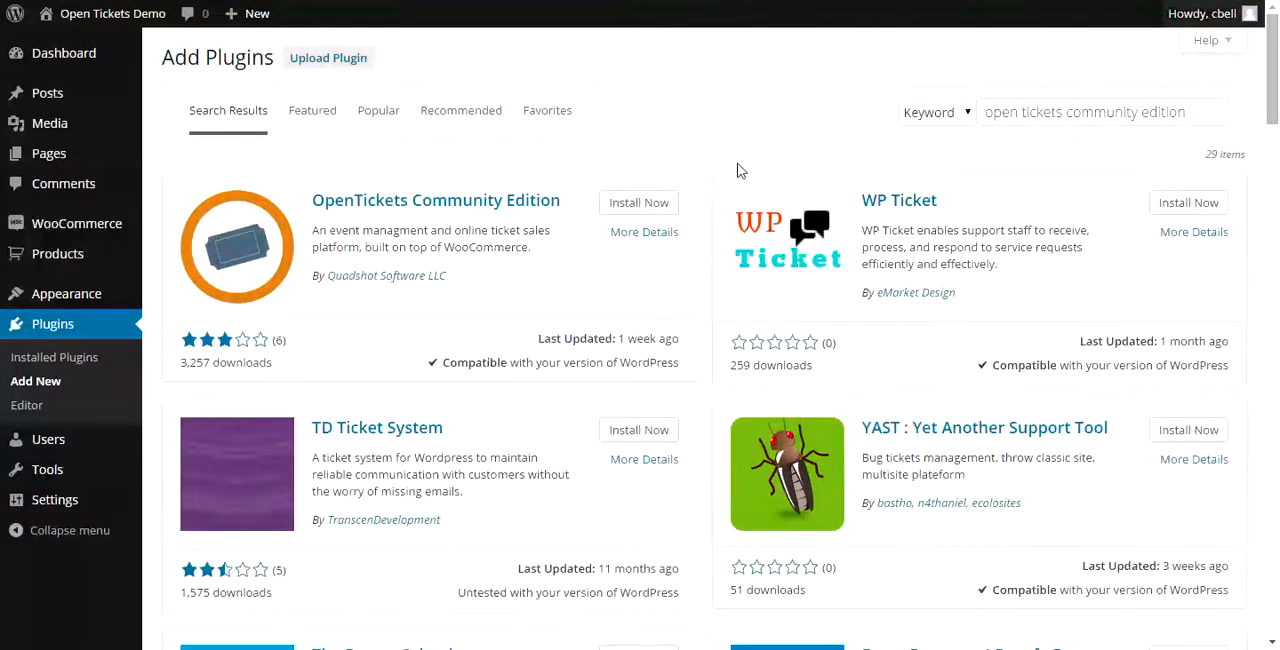
- Install and activate the OpenTickets Community Edition plugin, and allow the OpenTickets stats collection
left_click(648, 210)
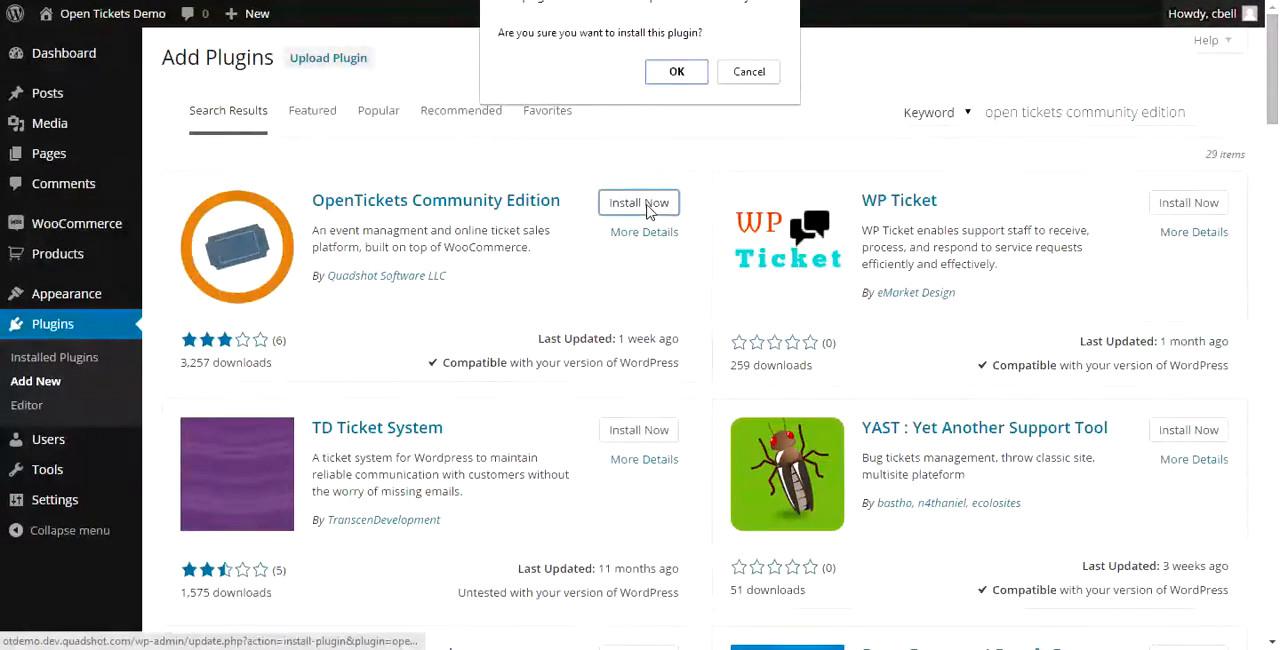
left_click(677, 74)
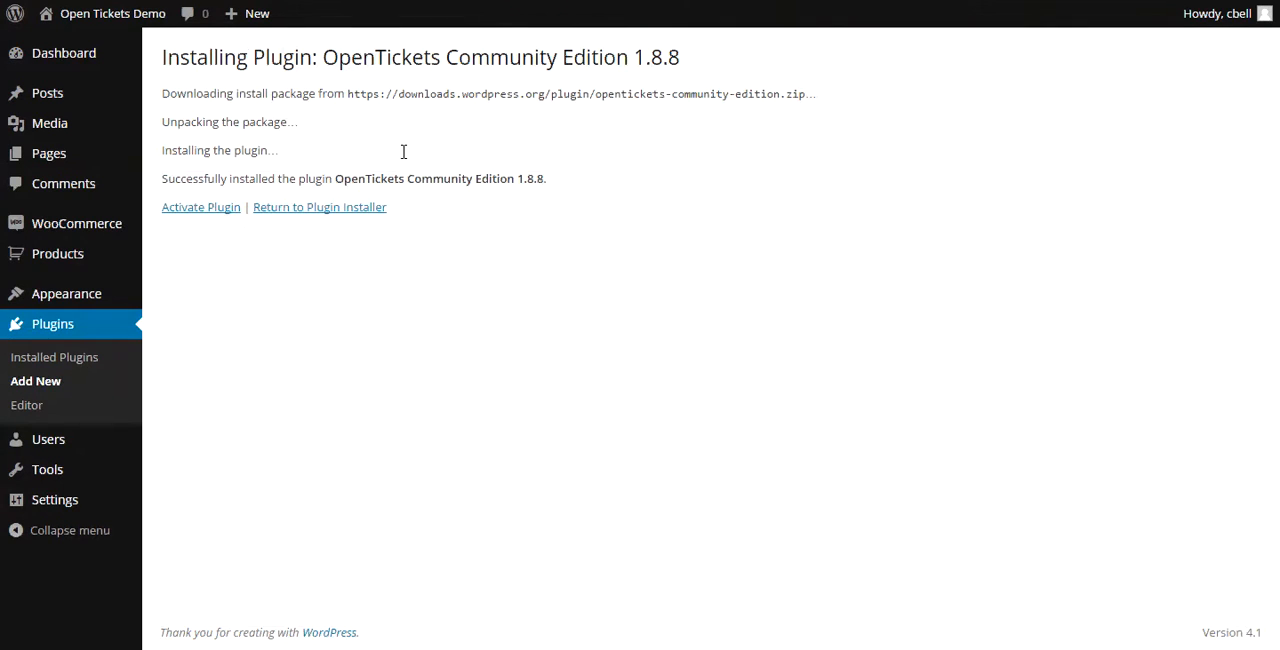
left_click(207, 215)
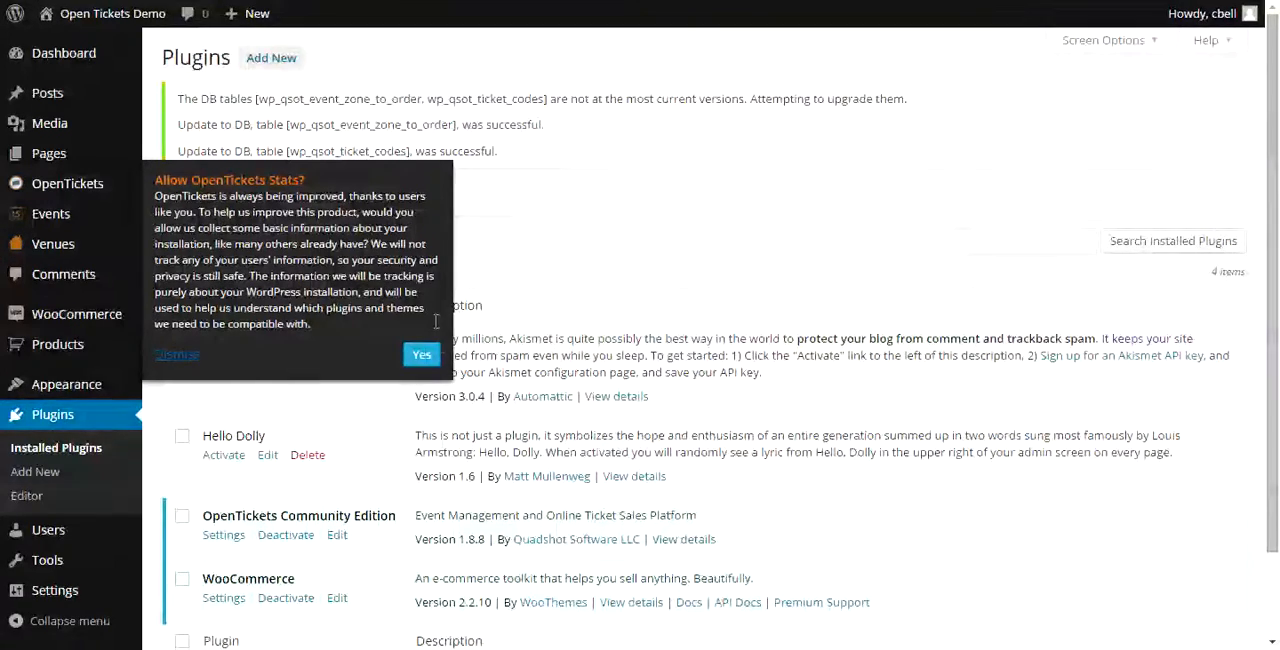
left_click(424, 358)
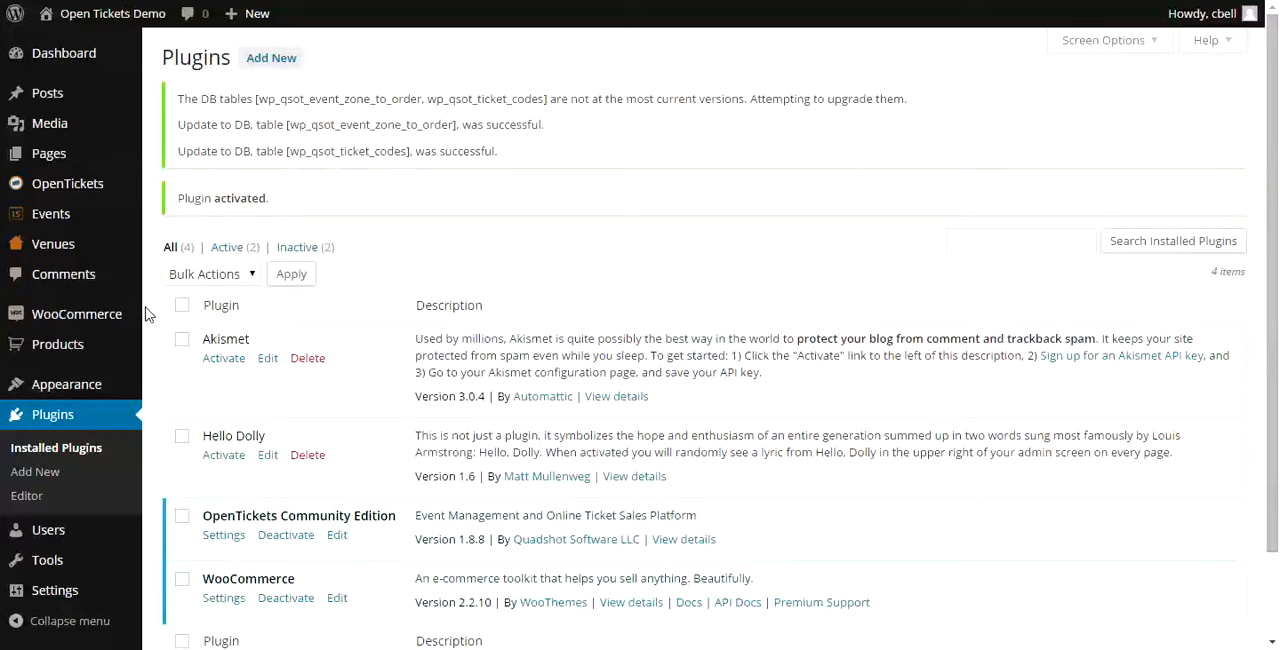
- Set the base location in the general WooCommerce settings to United States (US) — Nevada
mouse_move(95, 316)
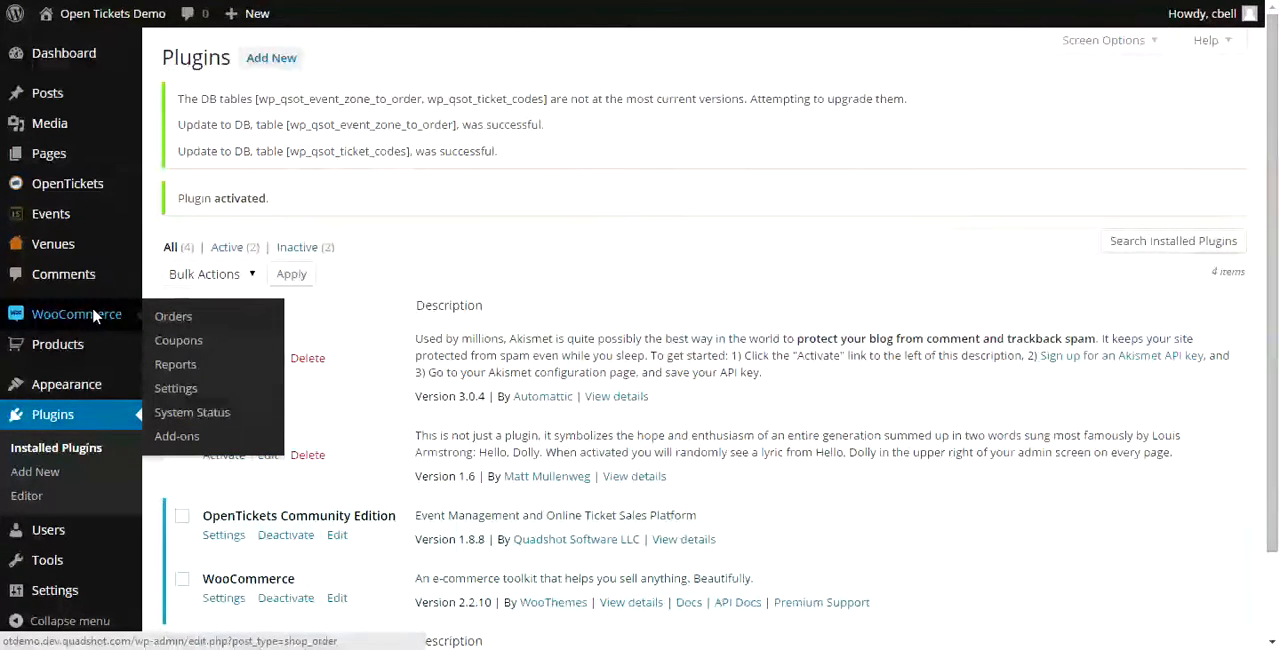
left_click(188, 392)
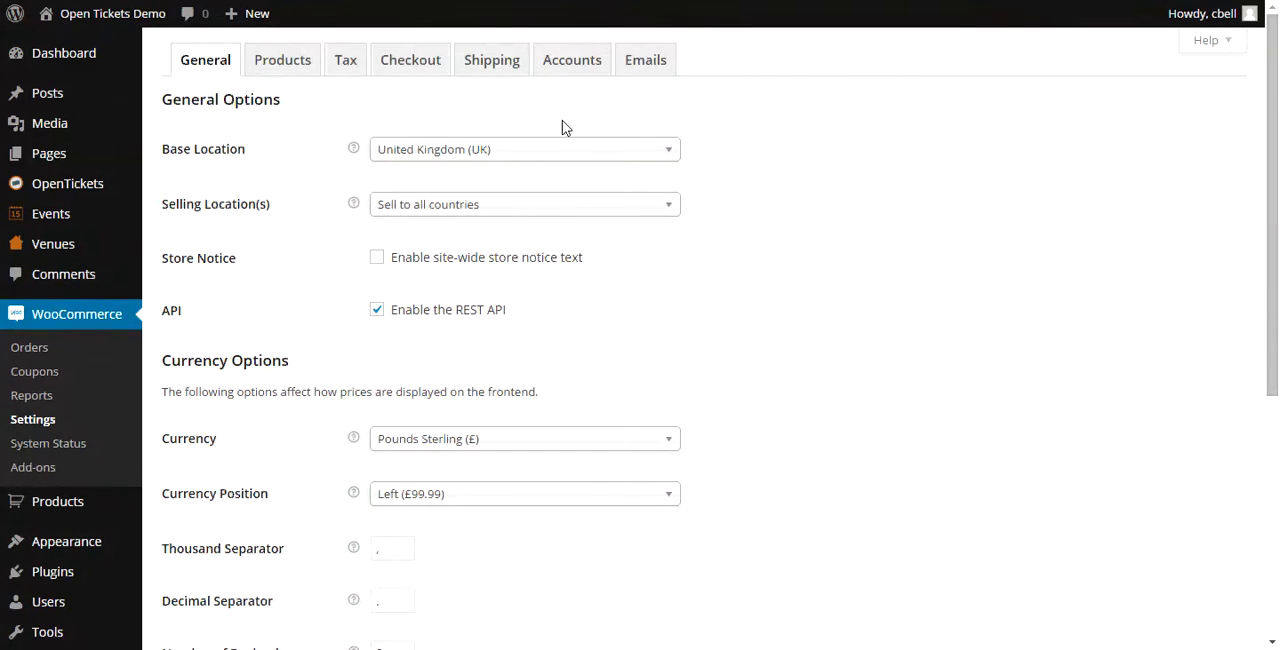
left_click(668, 153)
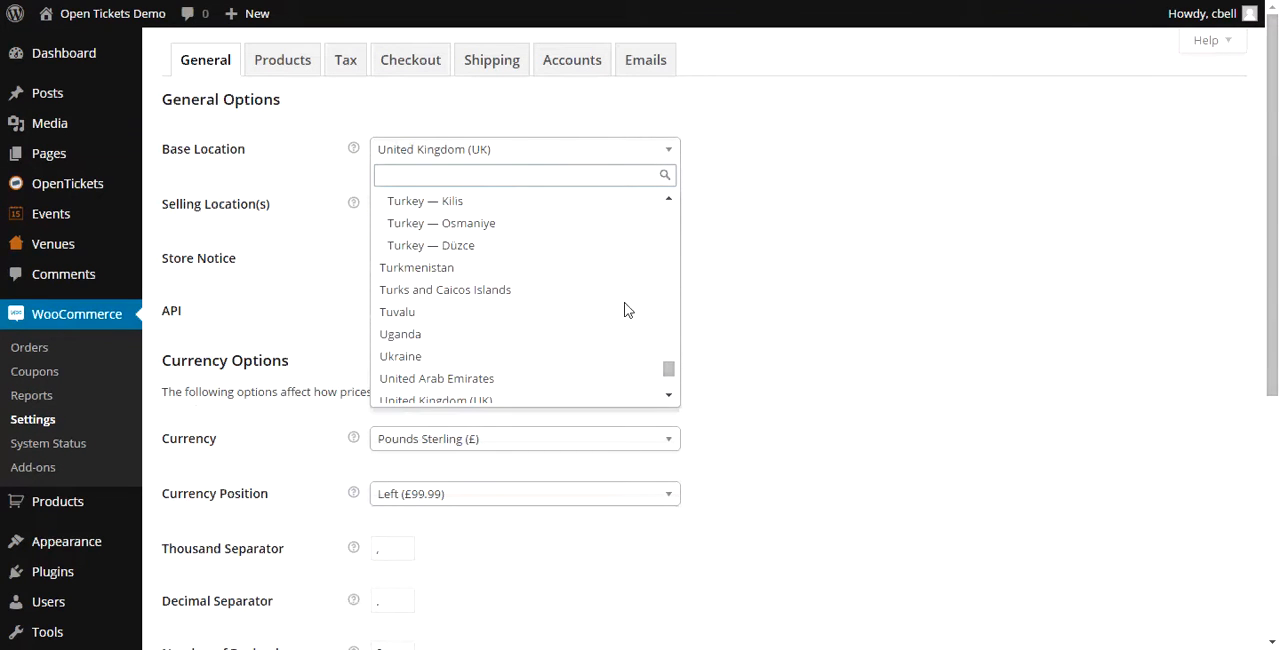
scroll(578, 296, "down", 8)
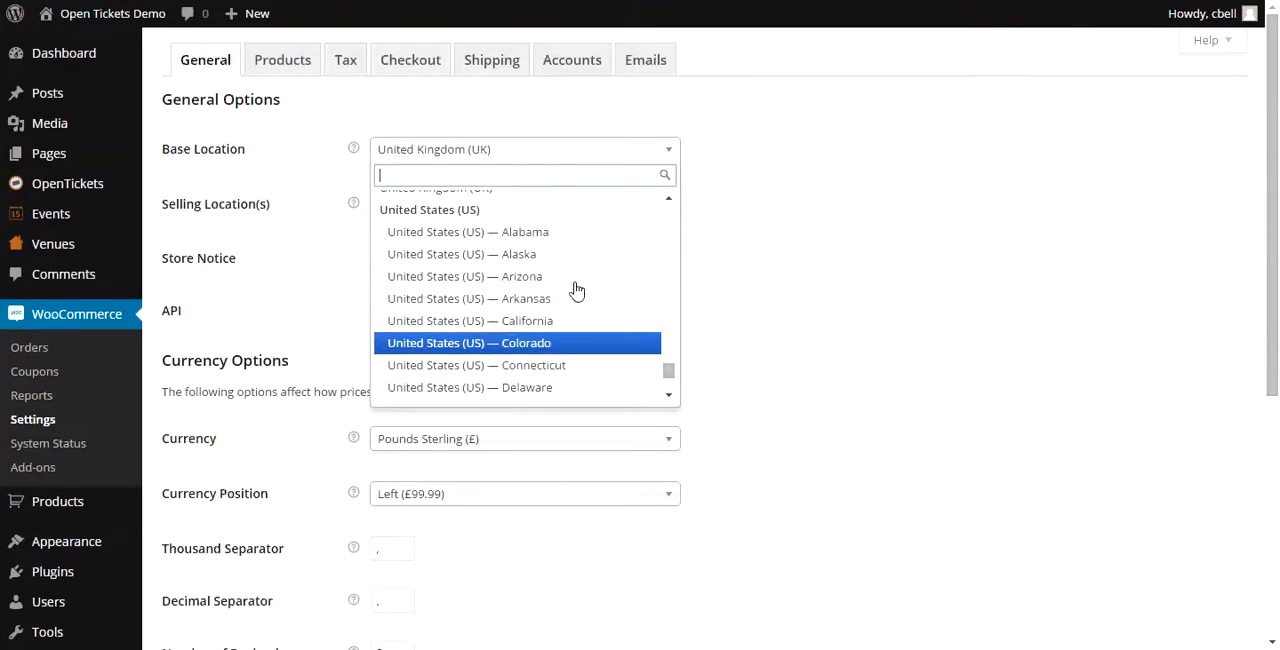
scroll(576, 290, "down", 2)
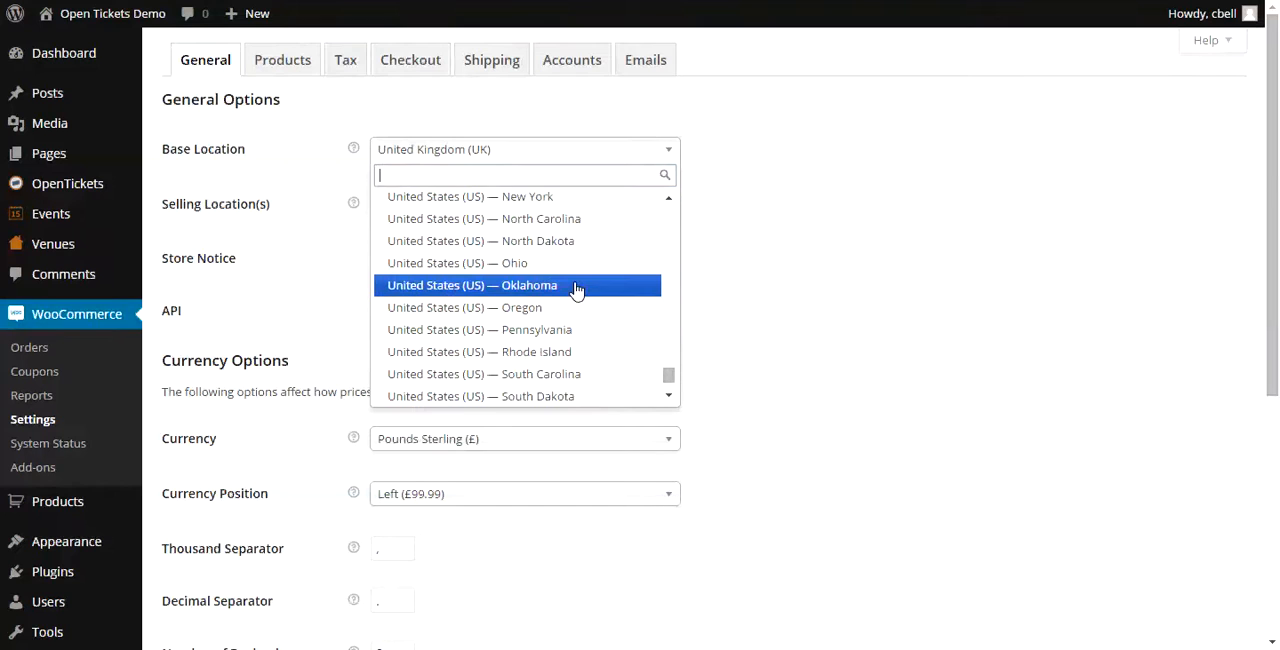
scroll(577, 290, "up", 2)
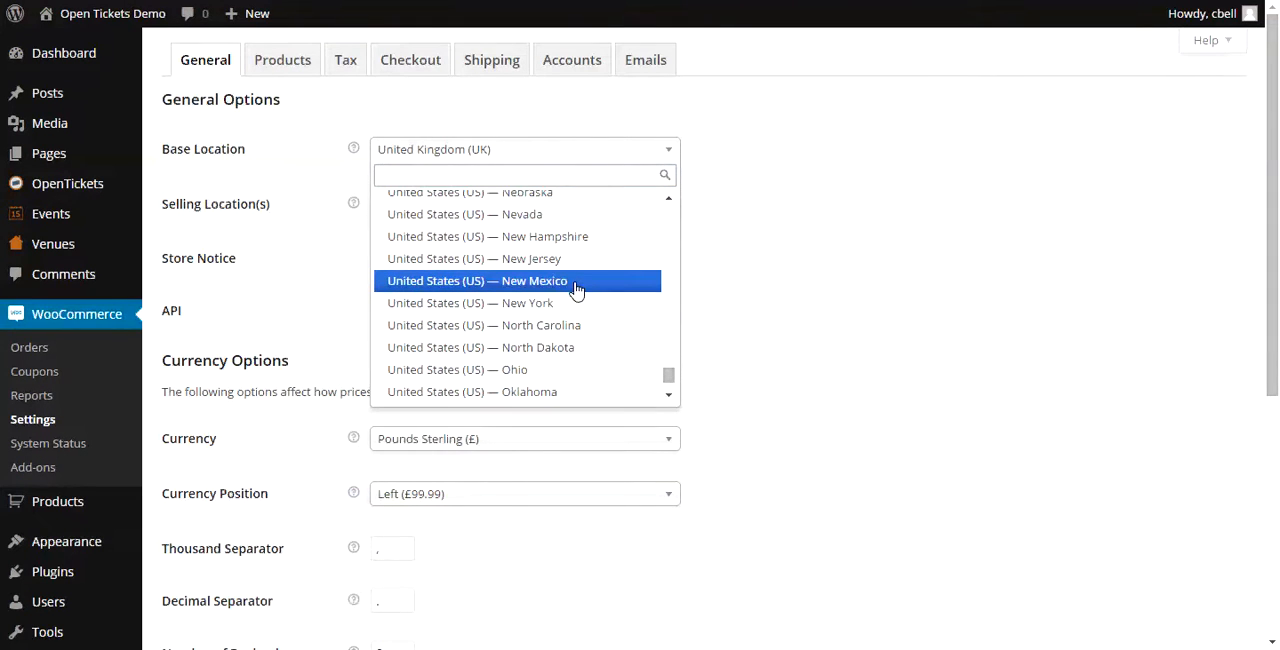
left_click(537, 216)
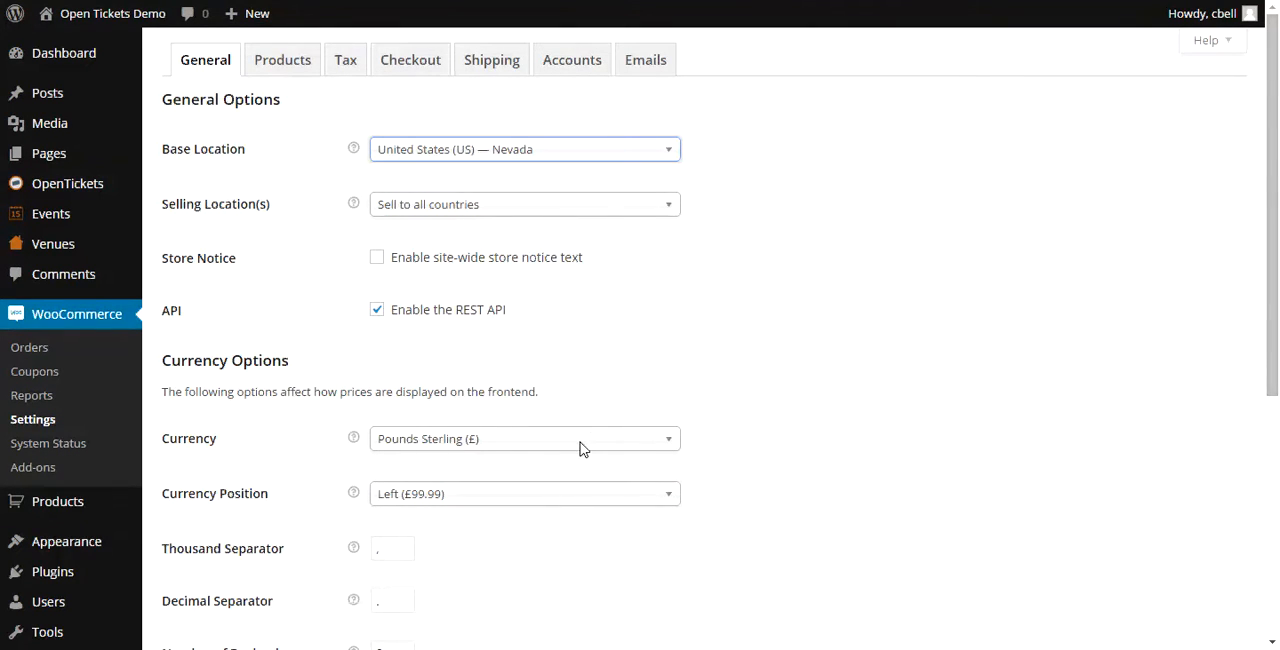
- Set the store currency to US Dollars ($) and save the general WooCommerce settings
left_click(673, 449)
scroll(568, 527, "down", 5)
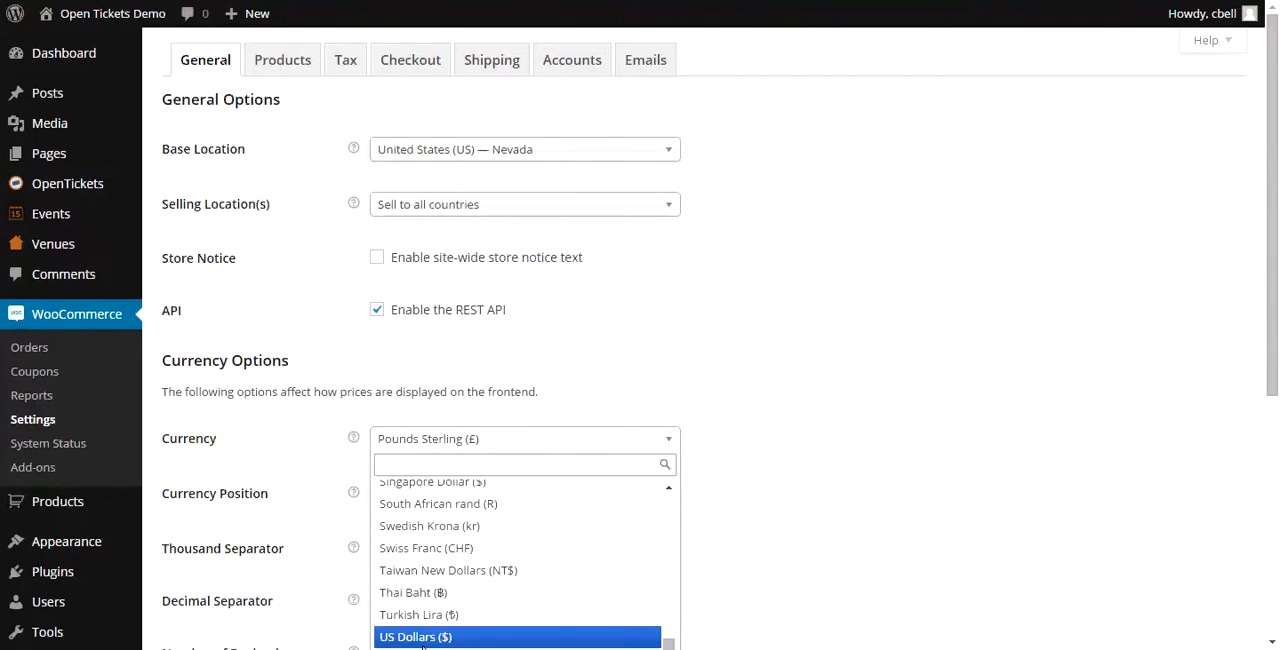
left_click(424, 639)
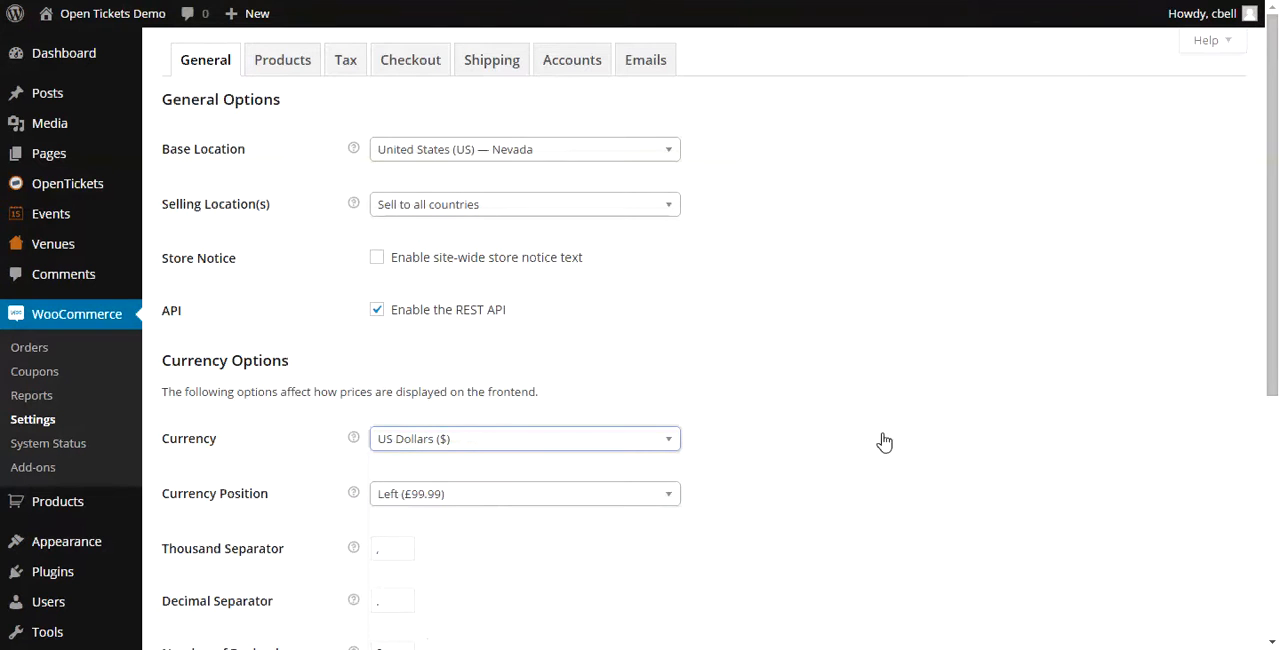
scroll(843, 434, "down", 4)
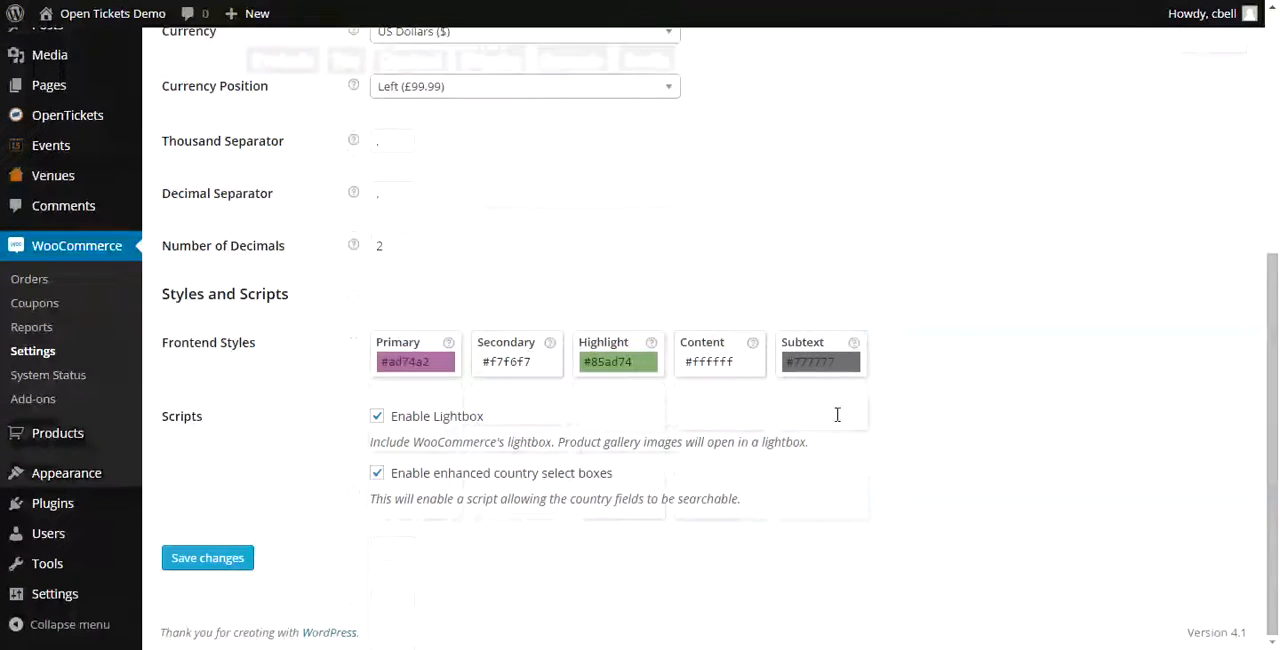
left_click(208, 558)
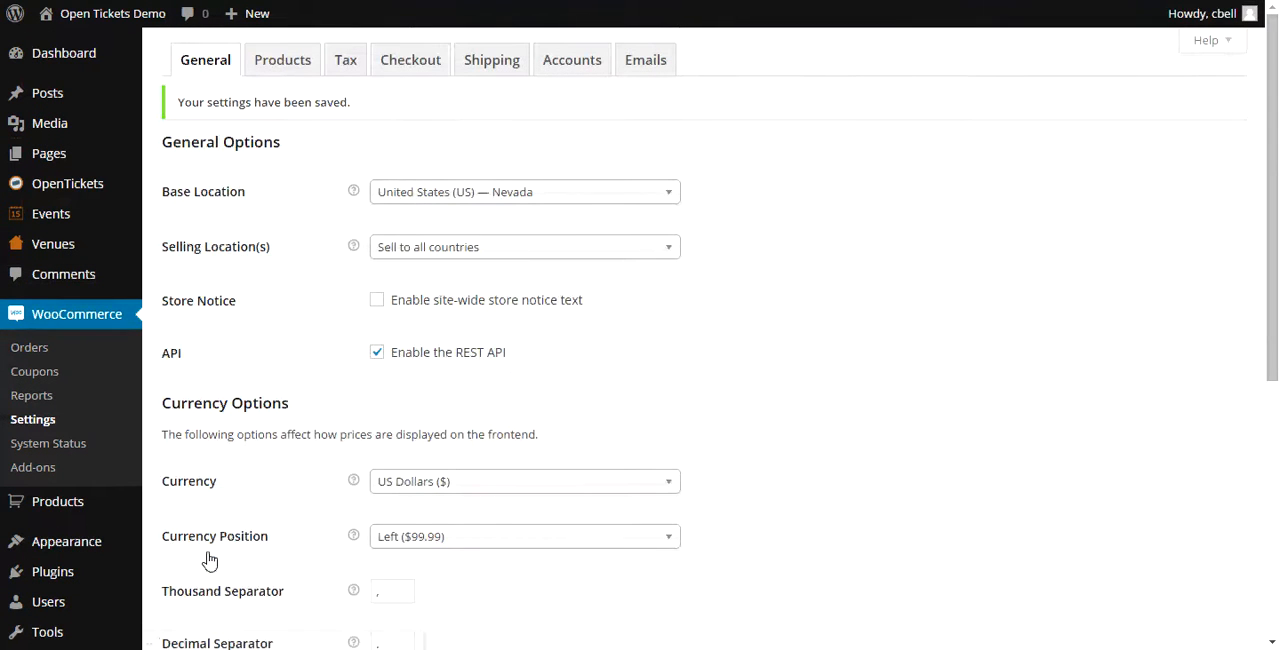
- In the WooCommerce checkout settings, disable guest checkout, make PayPal the default payment gateway, and save the changes
left_click(426, 62)
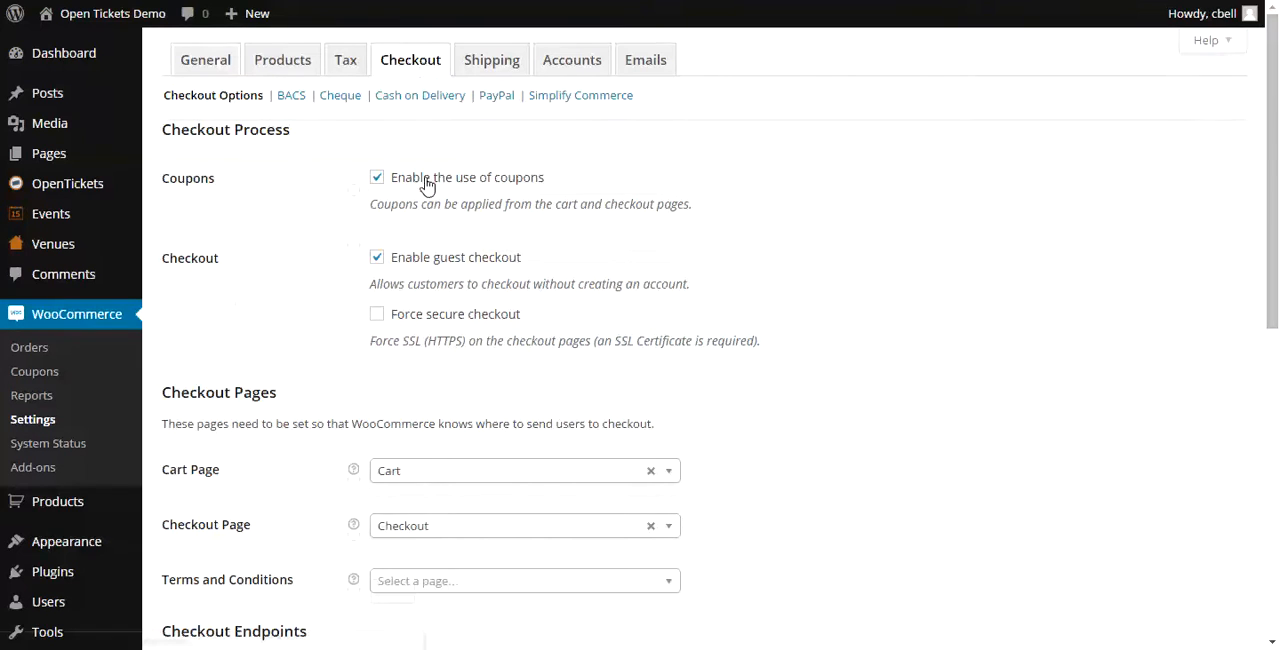
left_click(376, 260)
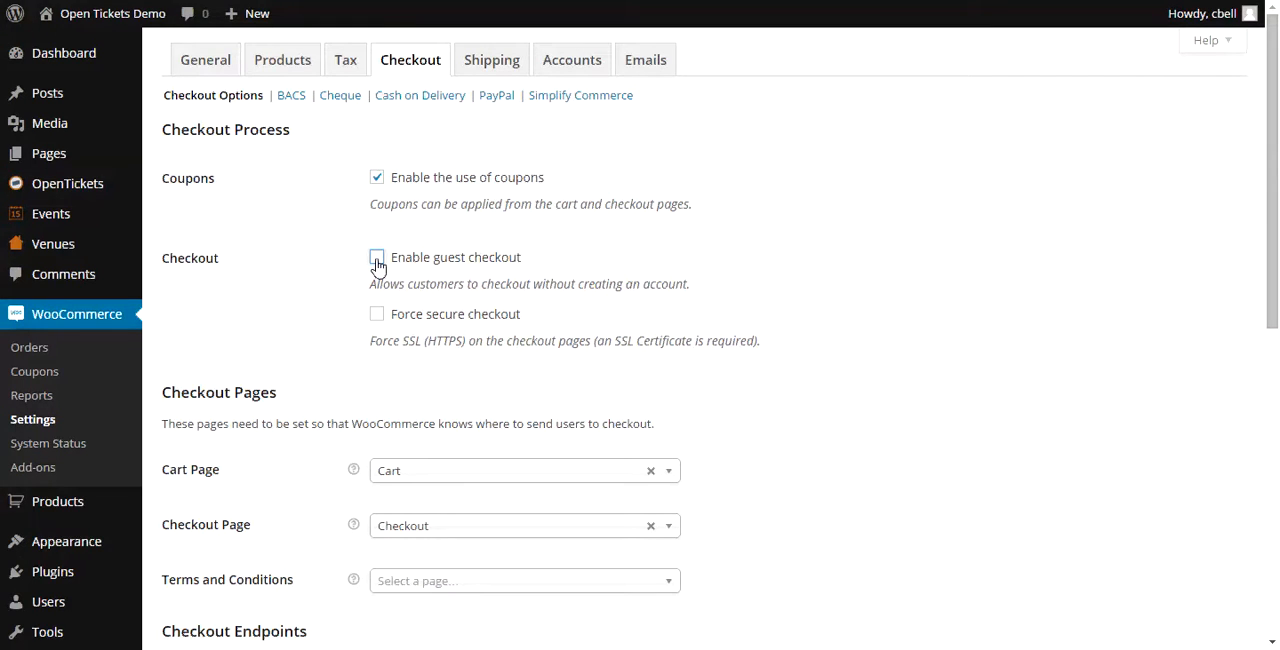
scroll(295, 249, "down", 6)
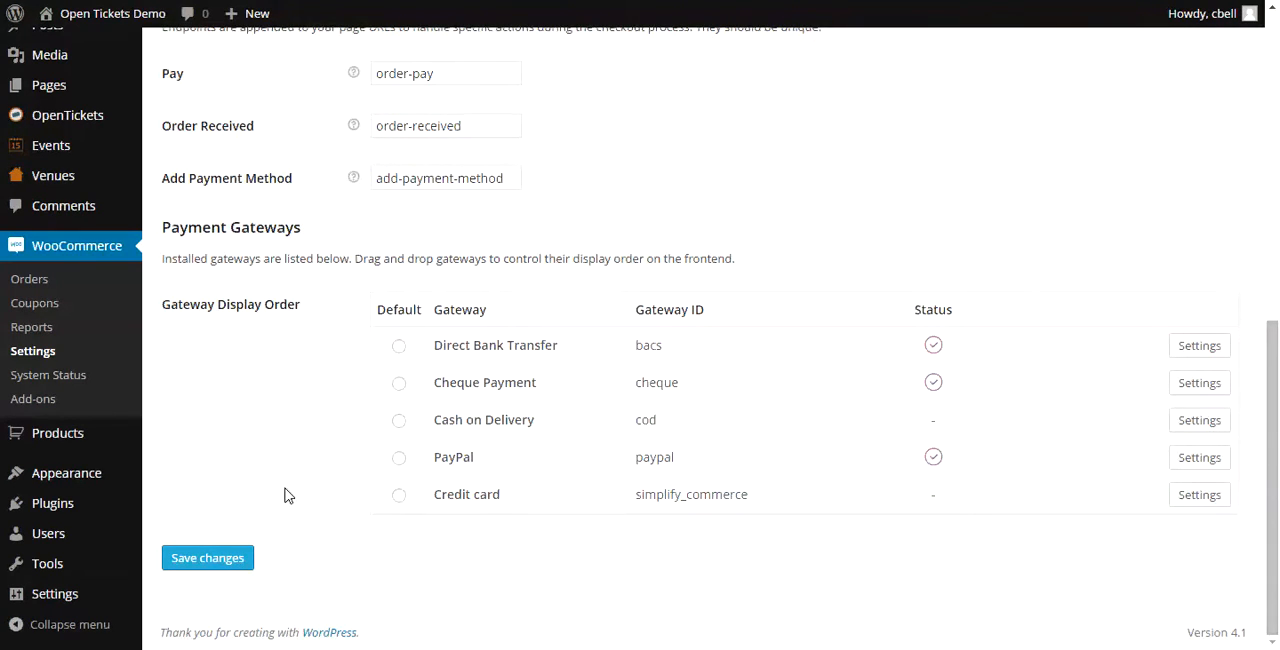
left_click(399, 459)
left_click(213, 564)
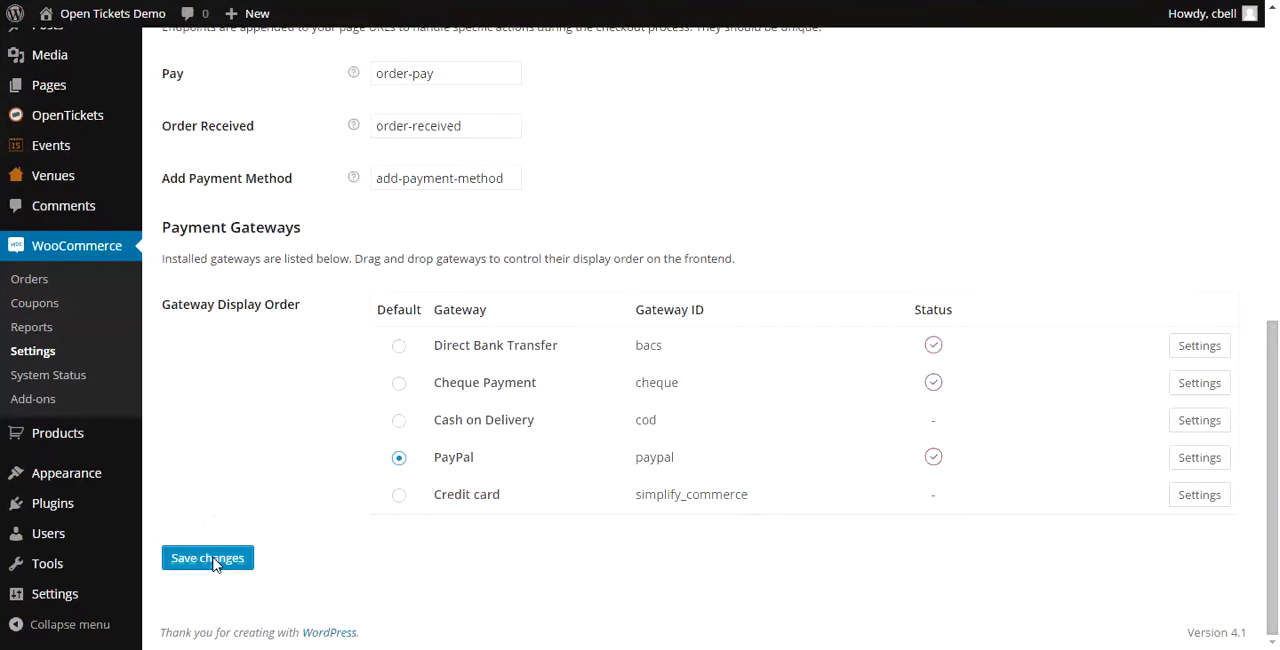
left_click(213, 564)
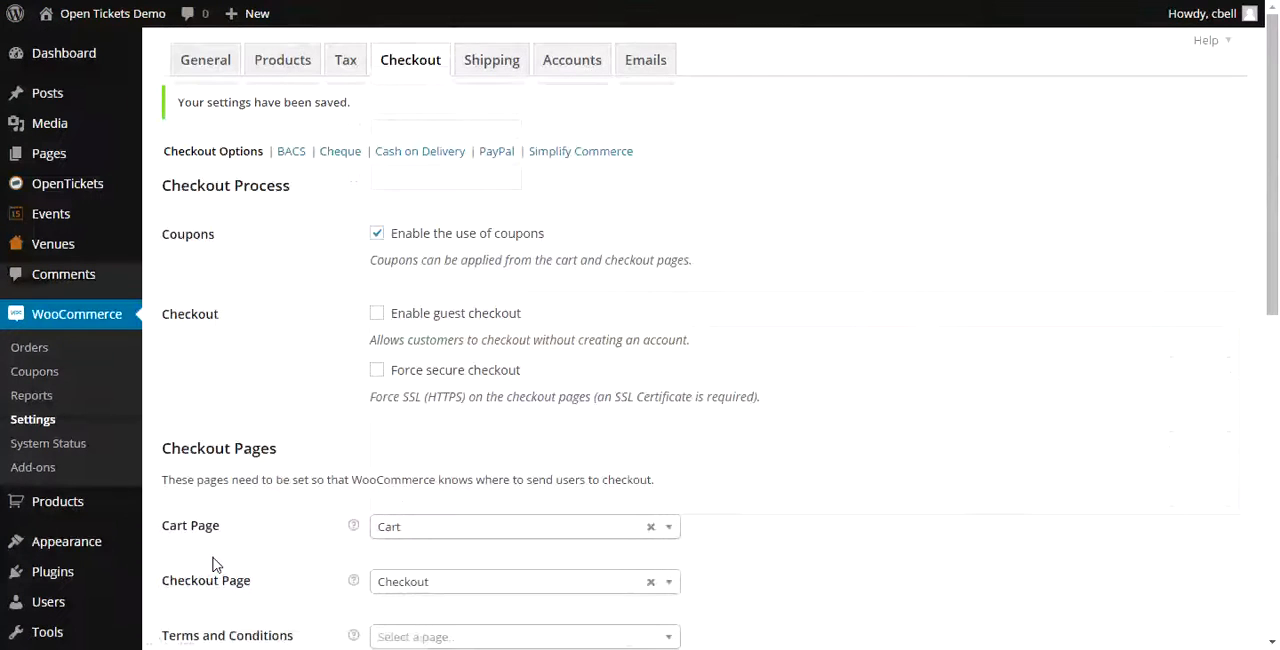
- In the WooCommerce shipping settings, disable shipping and the shipping calculator on the cart page, and save the changes
left_click(489, 62)
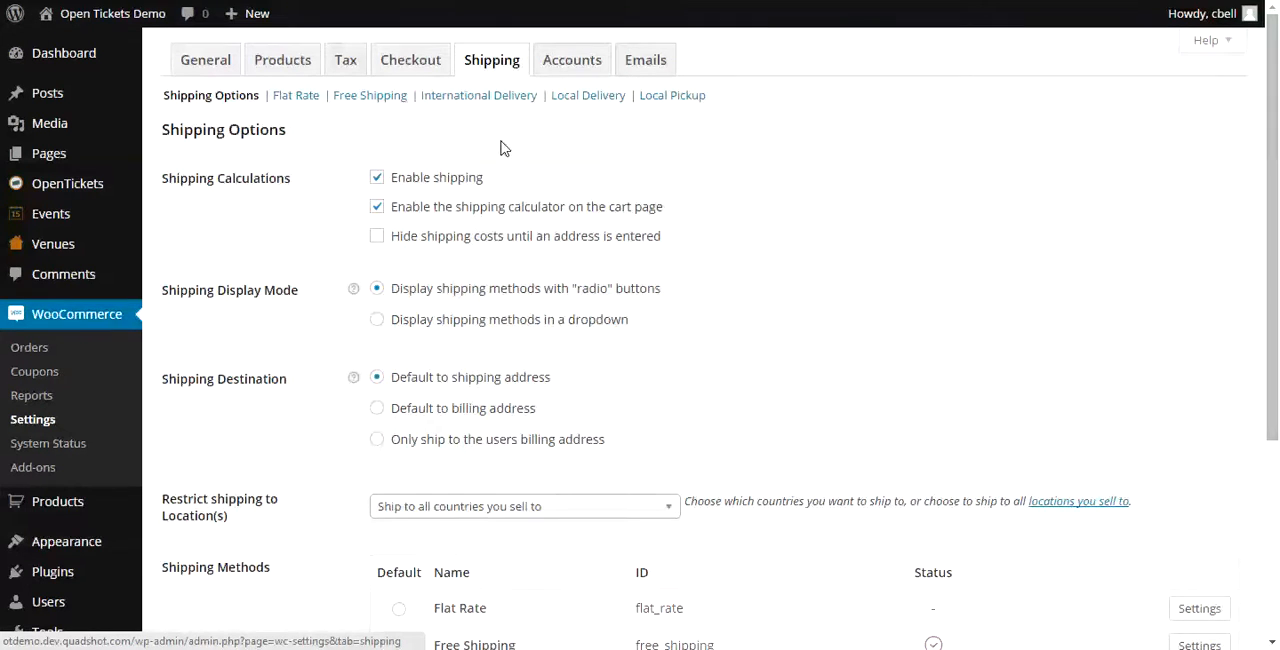
left_click(377, 180)
left_click(378, 208)
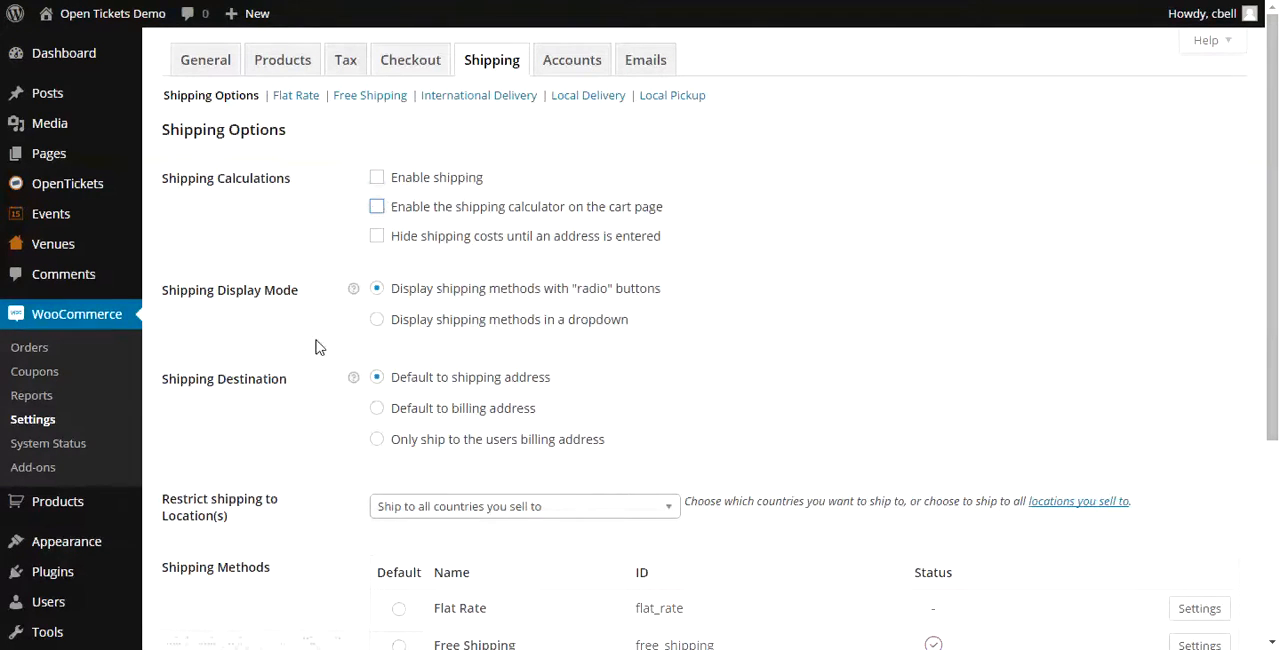
scroll(286, 443, "down", 3)
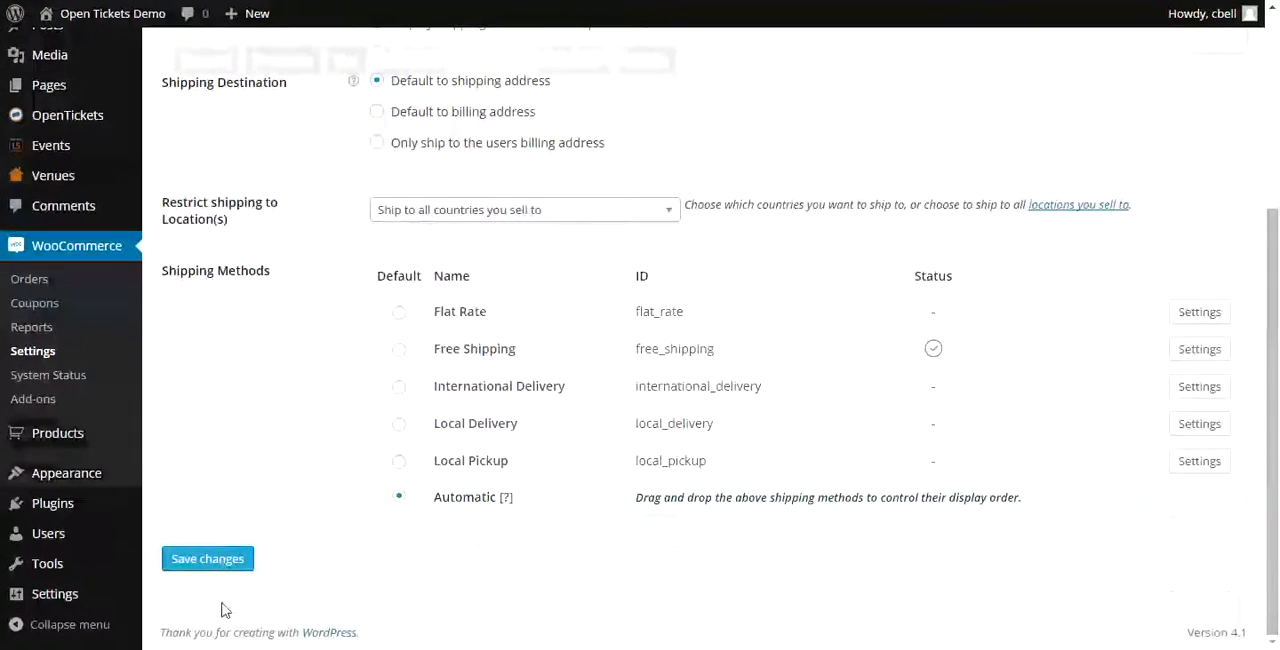
left_click(221, 565)
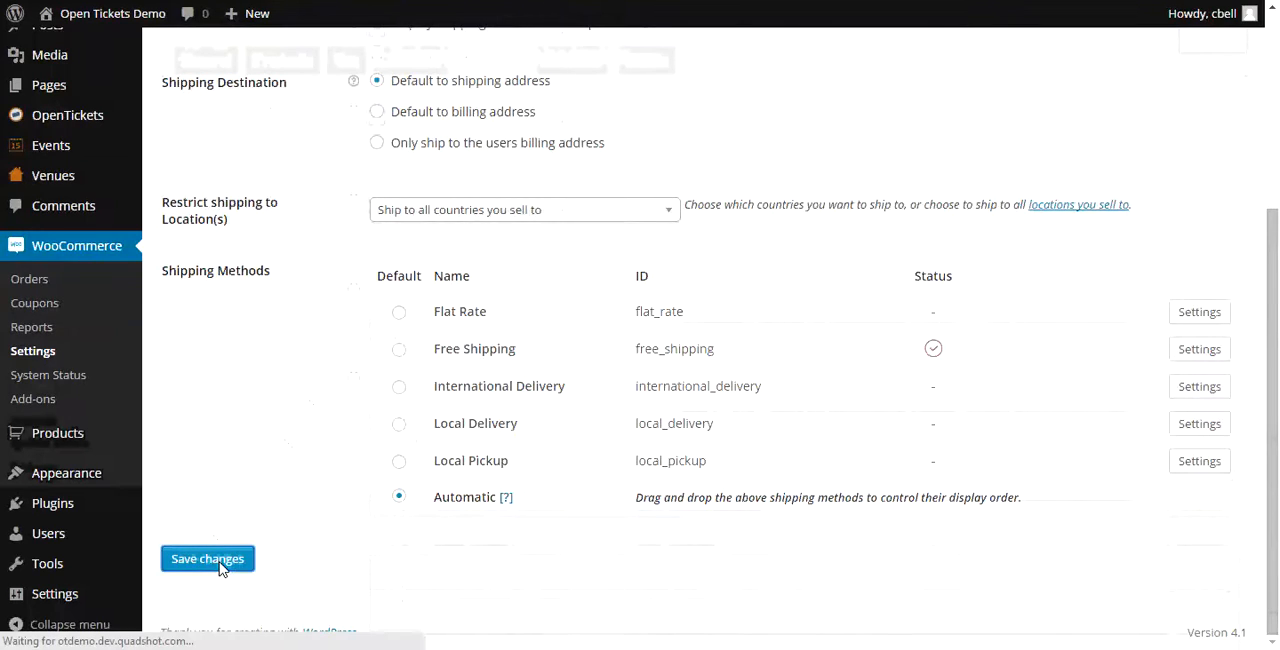